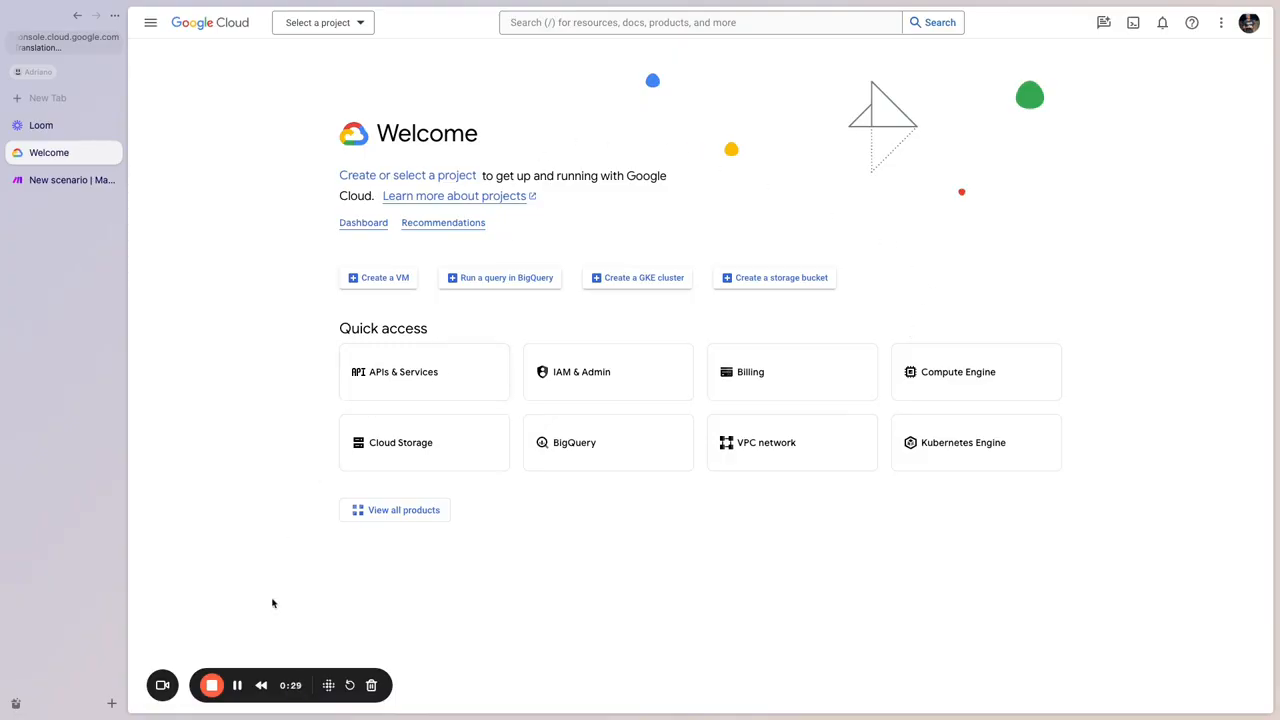
Create a new project named "Make OAuth Connection" with no organization.
{"action": "left_click", "coordinate": [350, 24]}
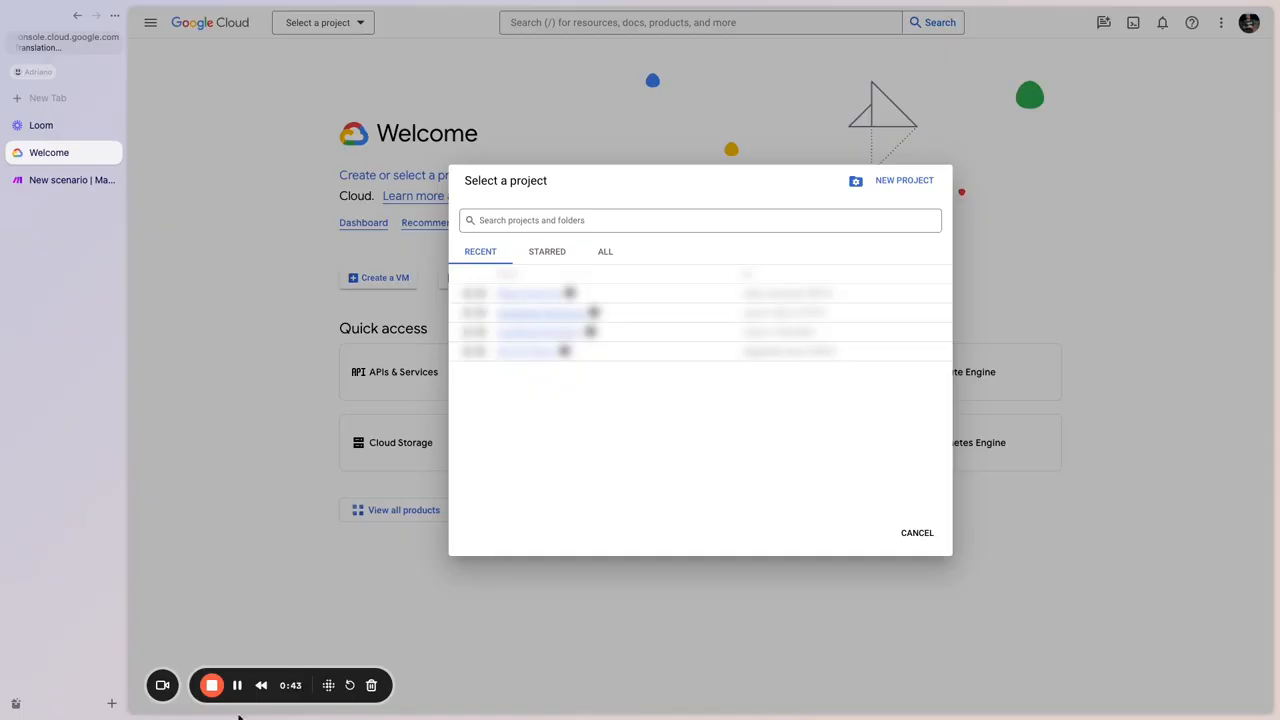
{"action": "left_click", "coordinate": [901, 181]}
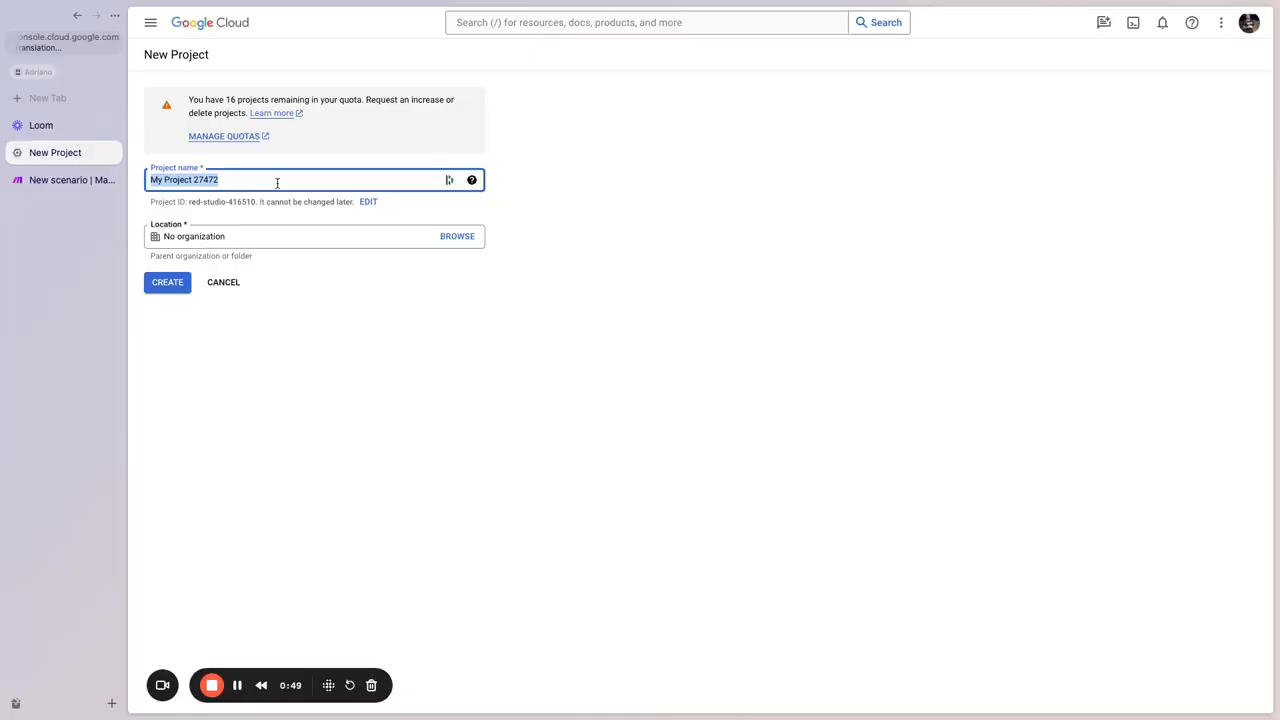
{"action": "type", "text": "Make"}
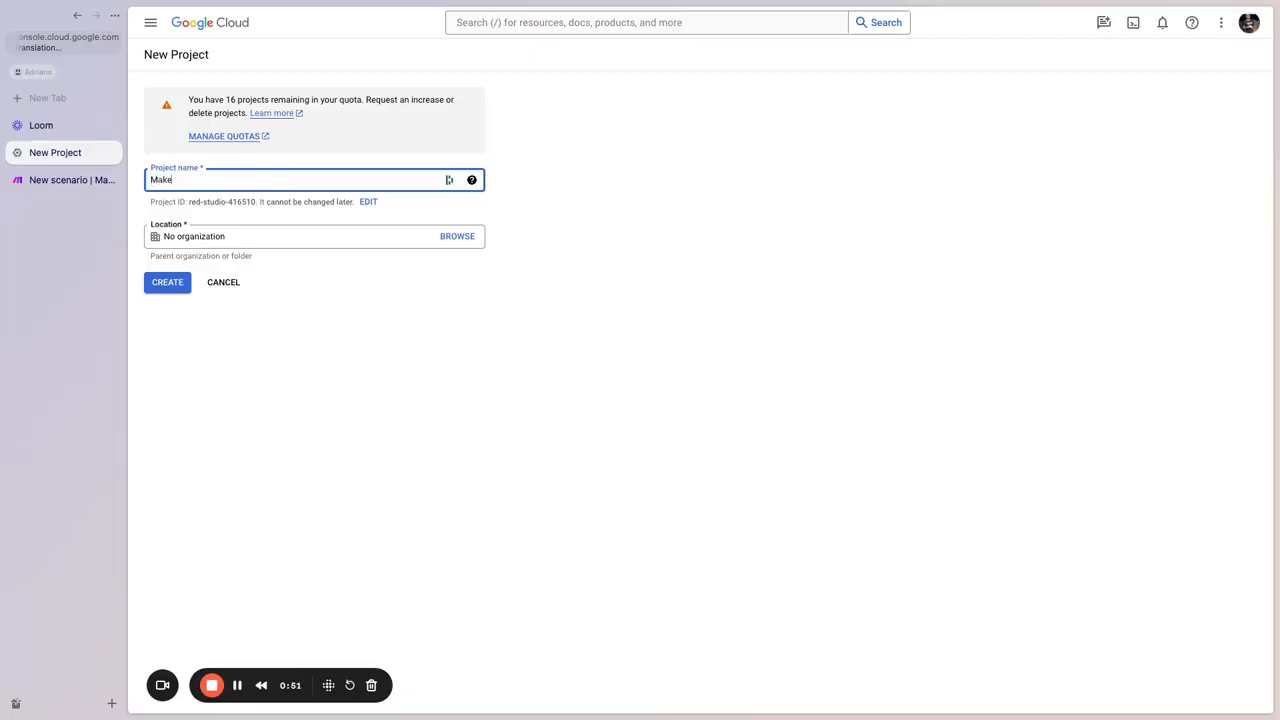
{"action": "type", "text": " OAuth Connection"}
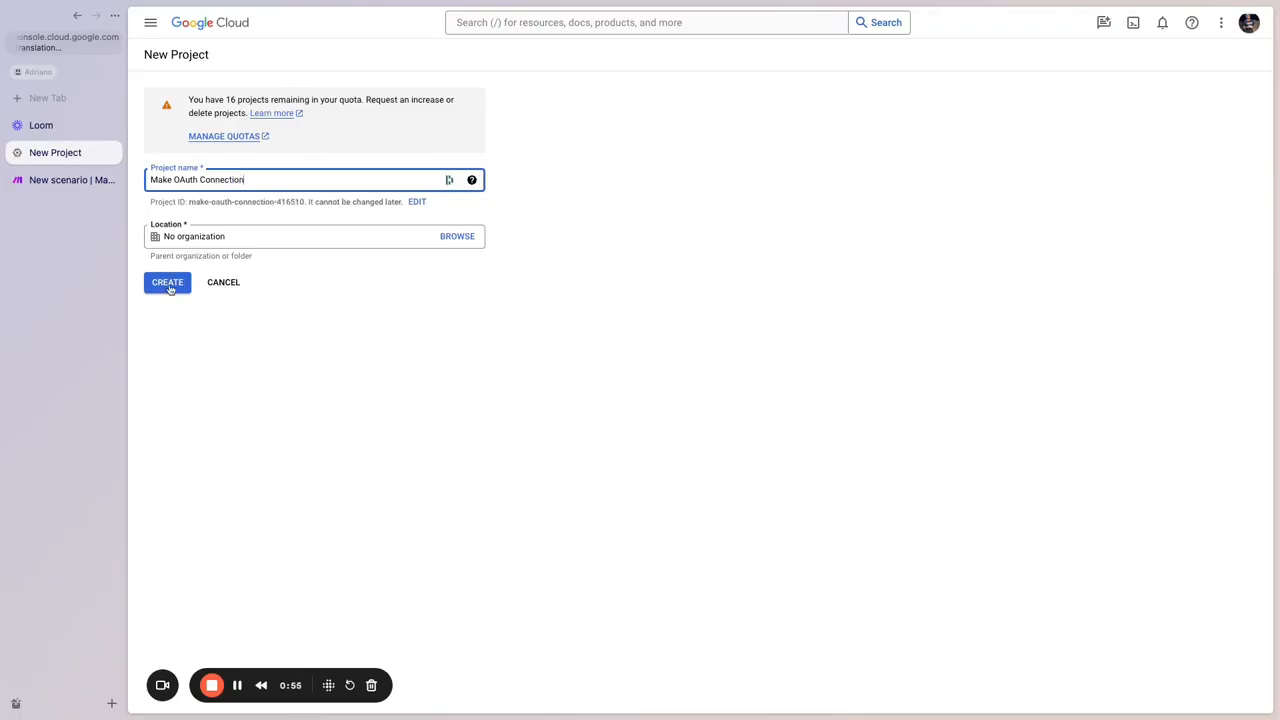
{"action": "left_click", "coordinate": [167, 284]}
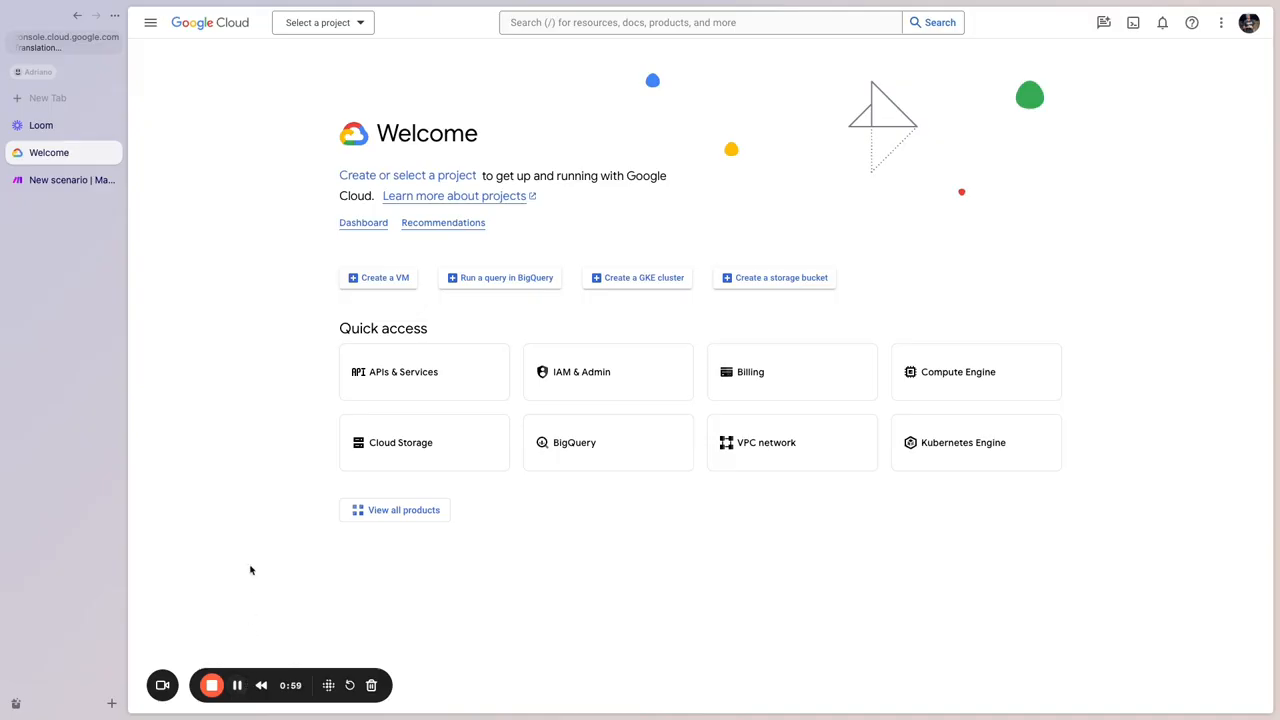
Switch to the Make OAuth Connection project and open its API Library.
{"action": "left_click", "coordinate": [350, 22]}
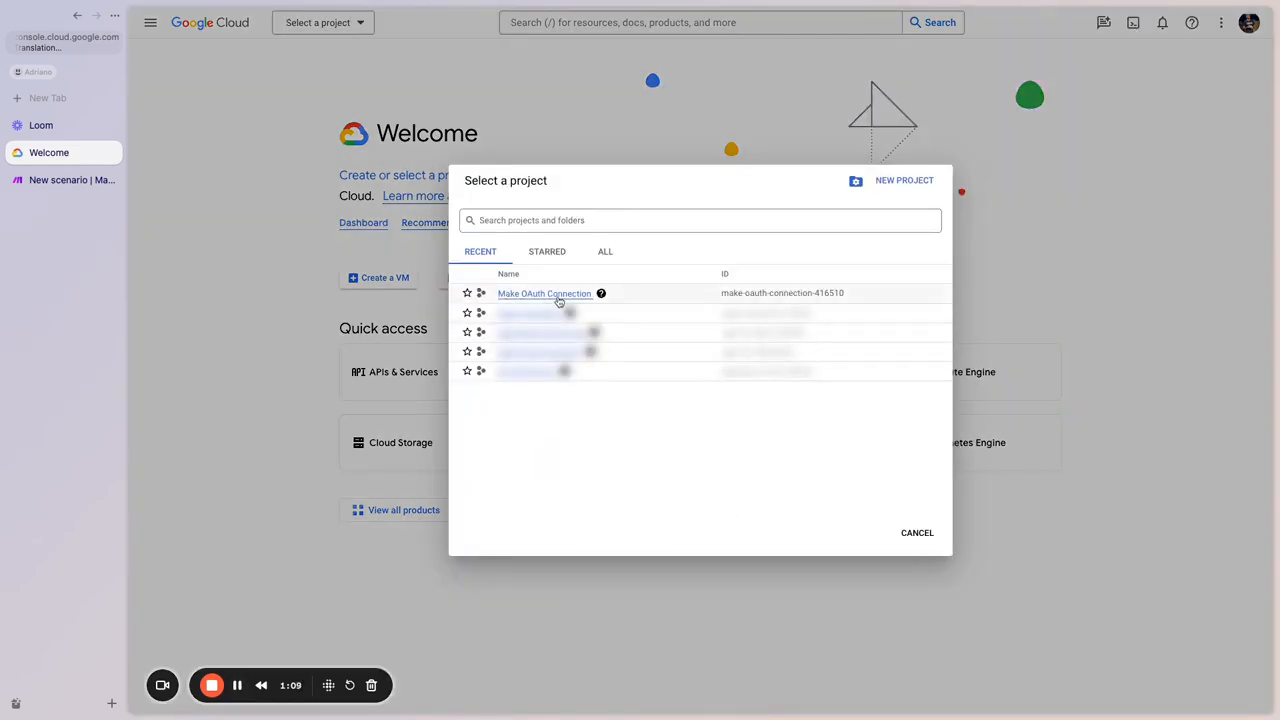
{"action": "left_click", "coordinate": [545, 293]}
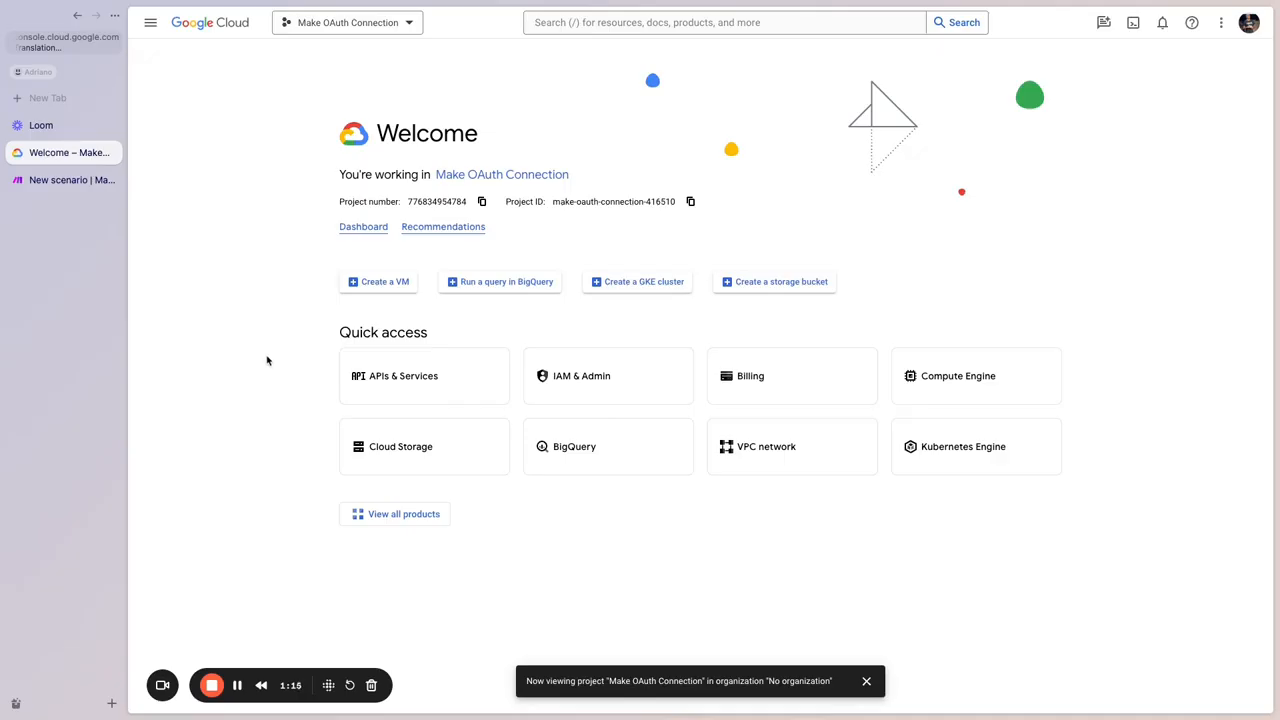
{"action": "left_click", "coordinate": [404, 381]}
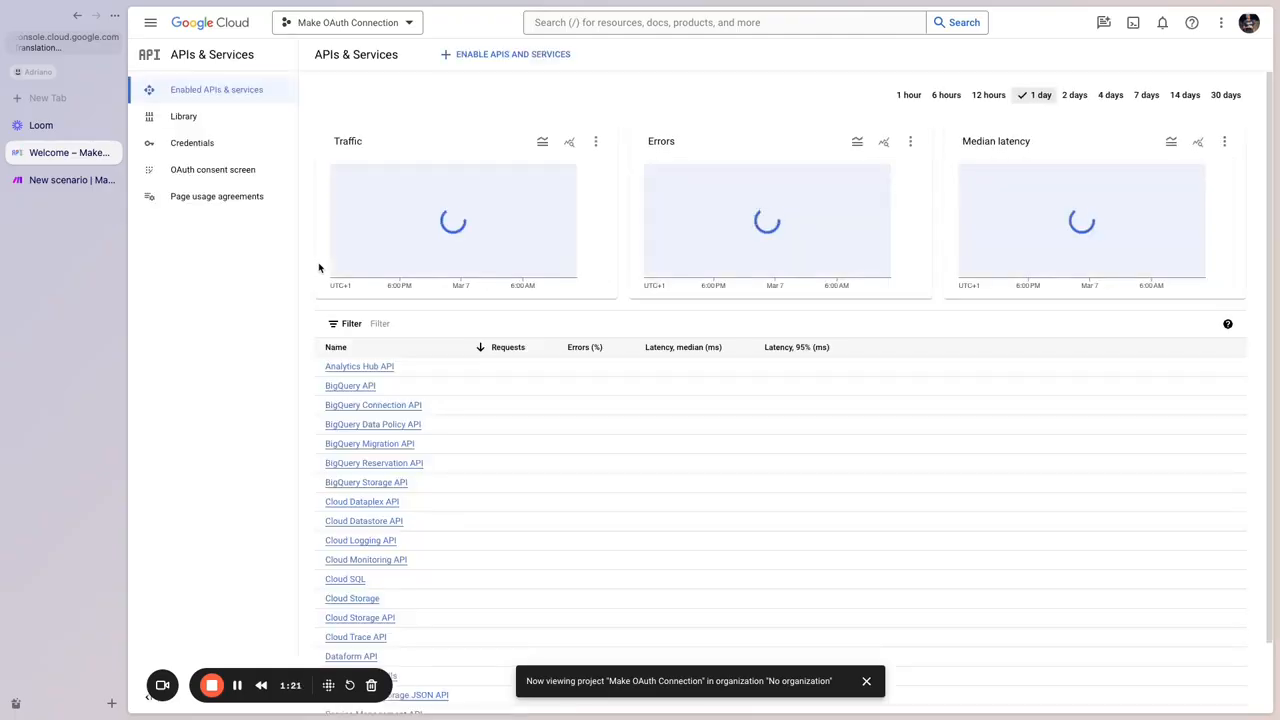
{"action": "left_click", "coordinate": [186, 122]}
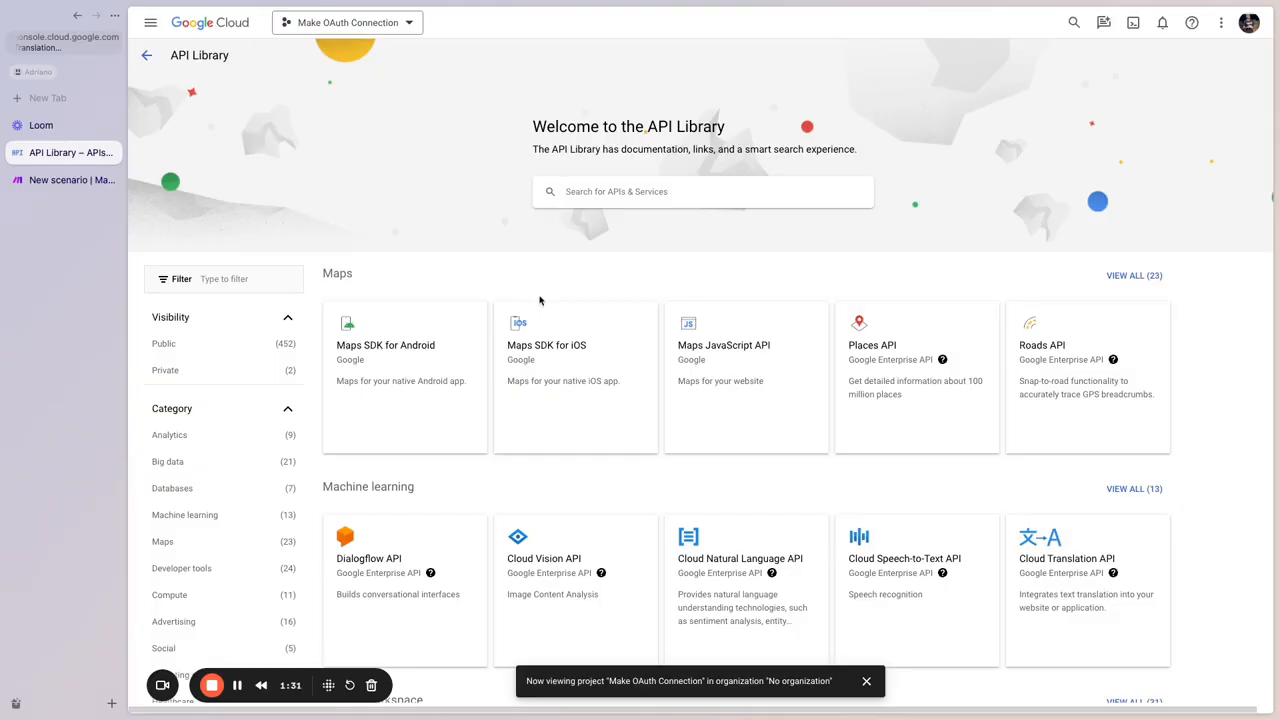
Enable the Google Drive API from the Google Workspace category for the project.
{"action": "scroll", "coordinate": [529, 378], "scroll_direction": "down", "scroll_amount": 3}
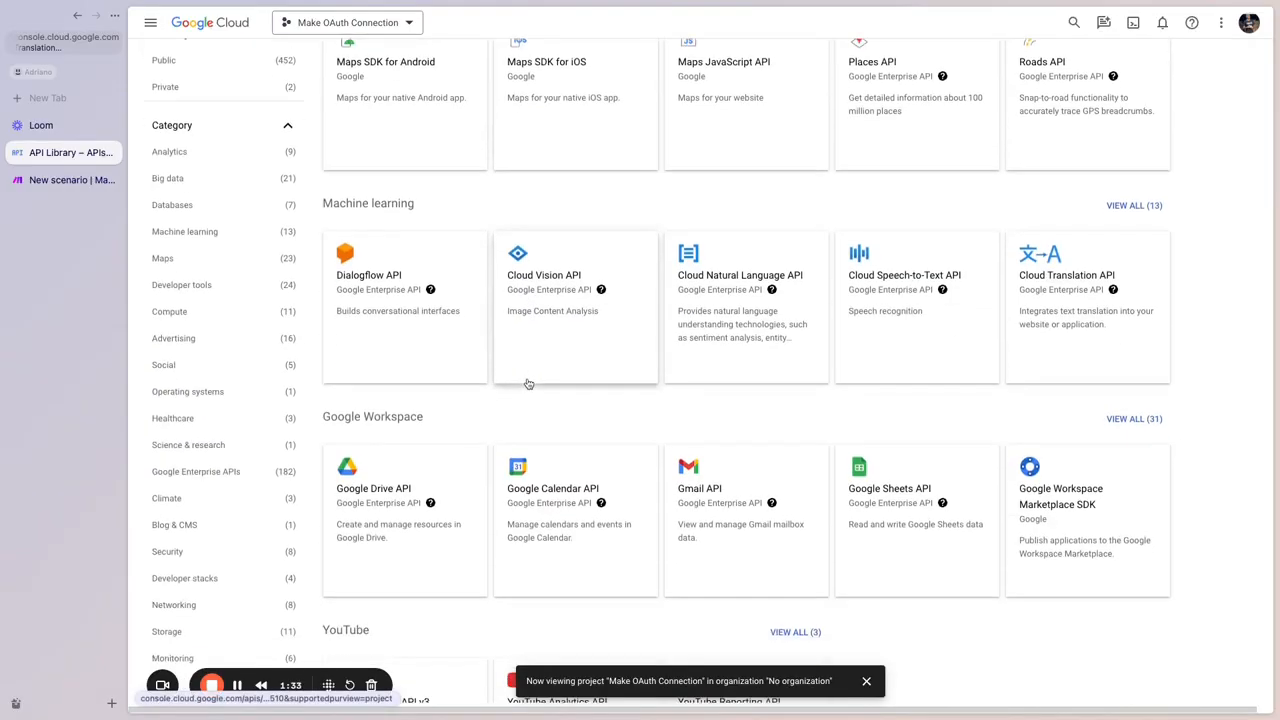
{"action": "scroll", "coordinate": [529, 383], "scroll_direction": "down", "scroll_amount": 1}
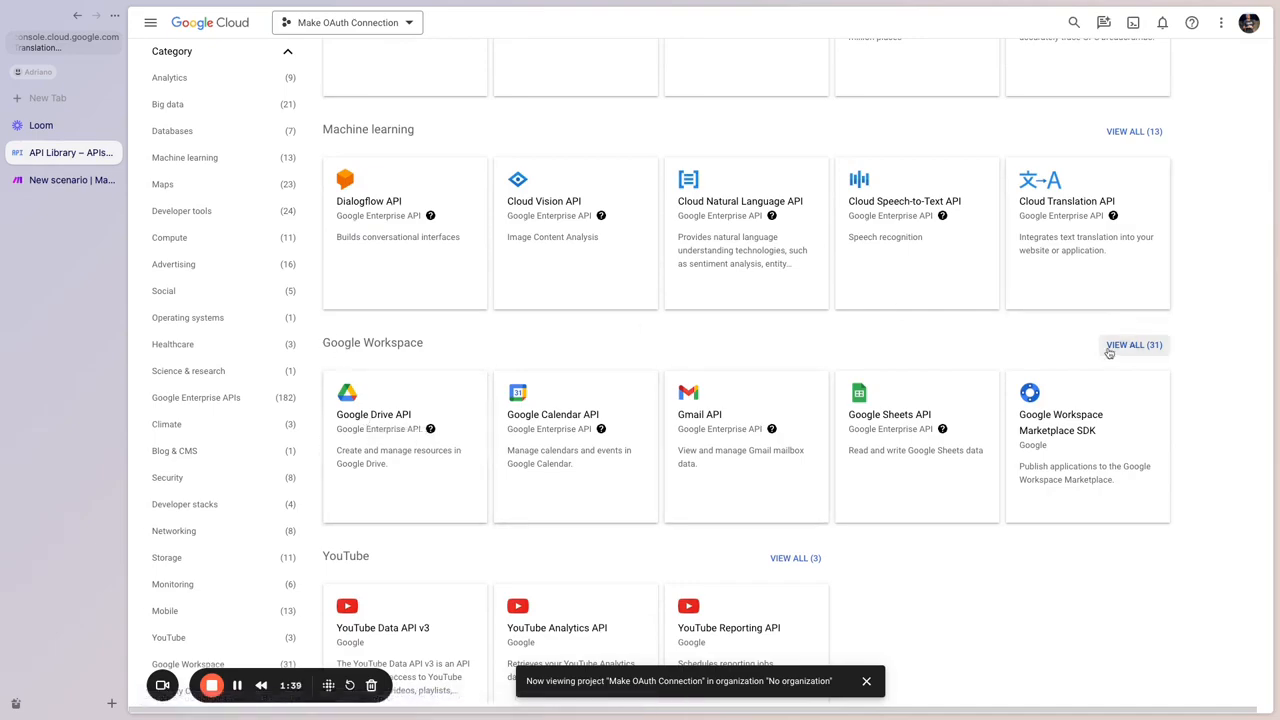
{"action": "left_click", "coordinate": [399, 442]}
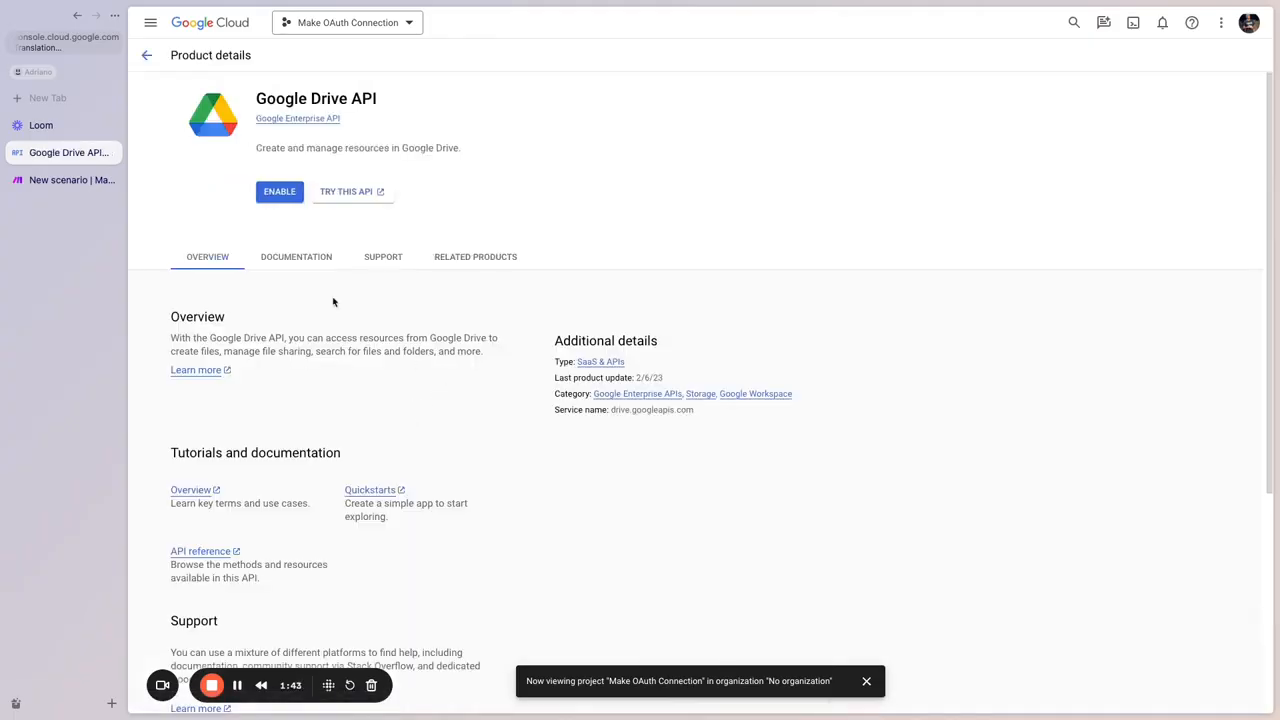
{"action": "left_click", "coordinate": [278, 197]}
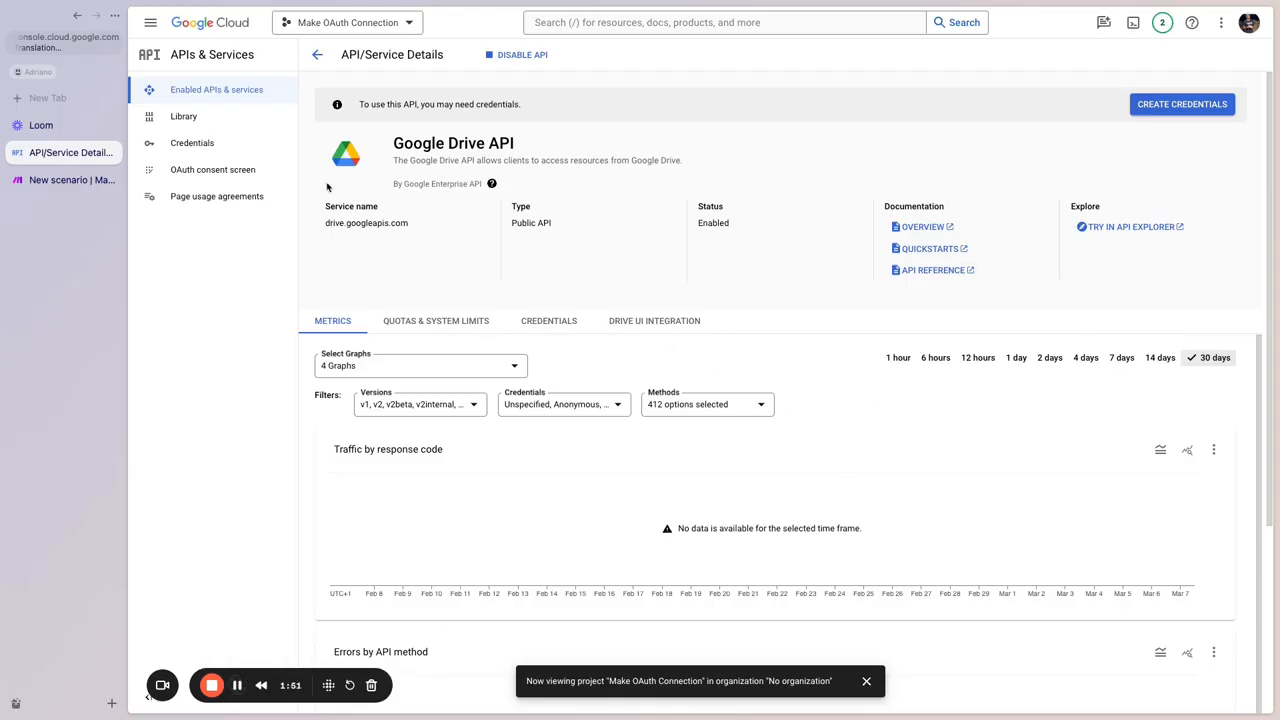
Start configuring the OAuth consent screen with External as the user type.
{"action": "left_click", "coordinate": [197, 178]}
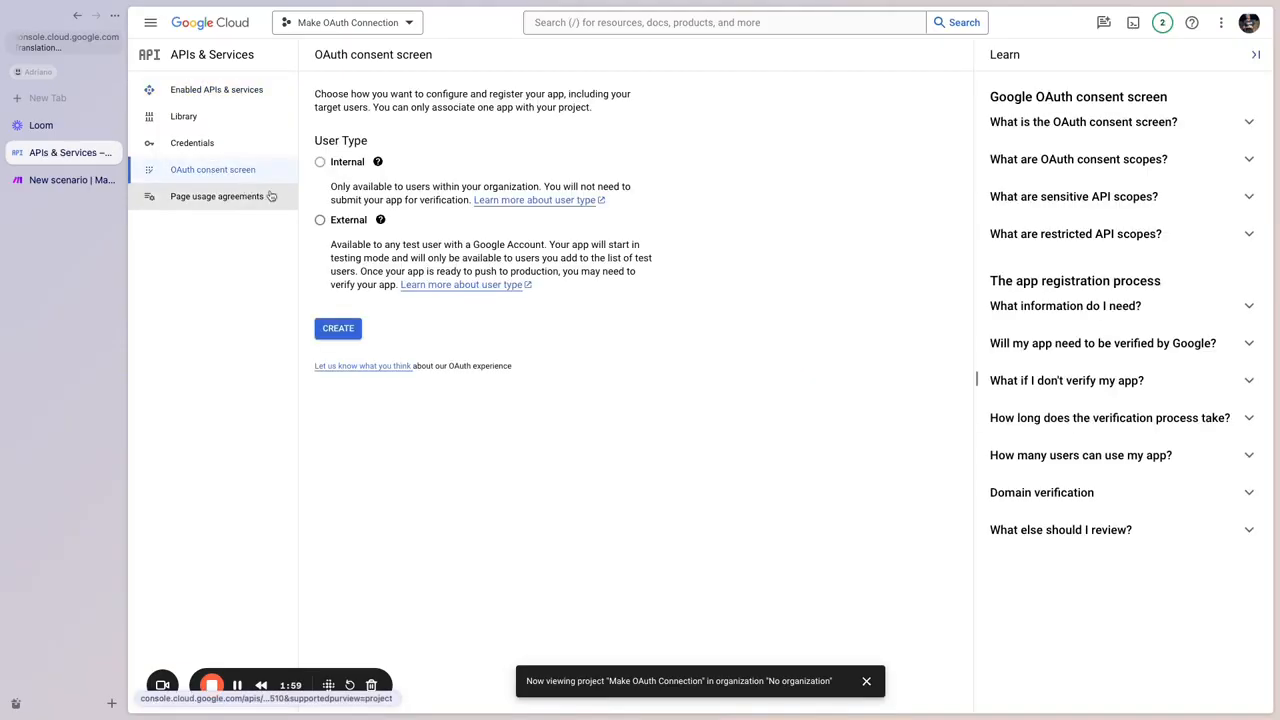
{"action": "left_click", "coordinate": [321, 221]}
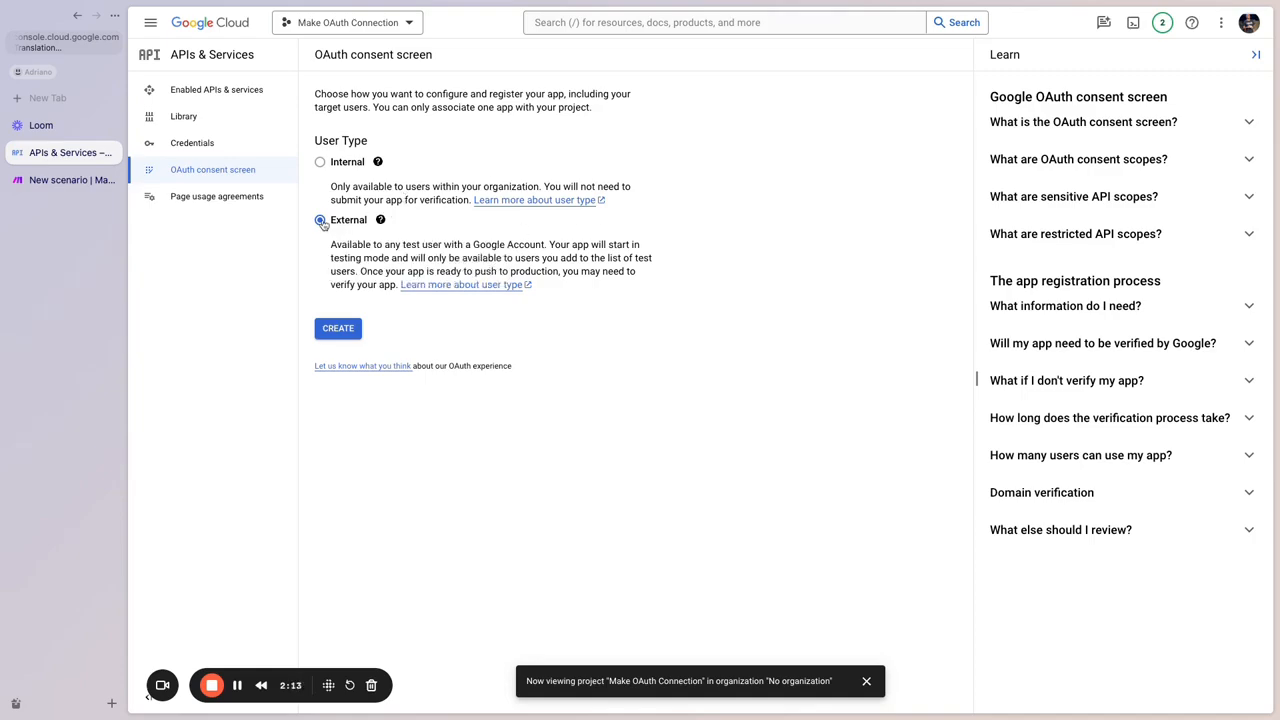
{"action": "left_click", "coordinate": [338, 329]}
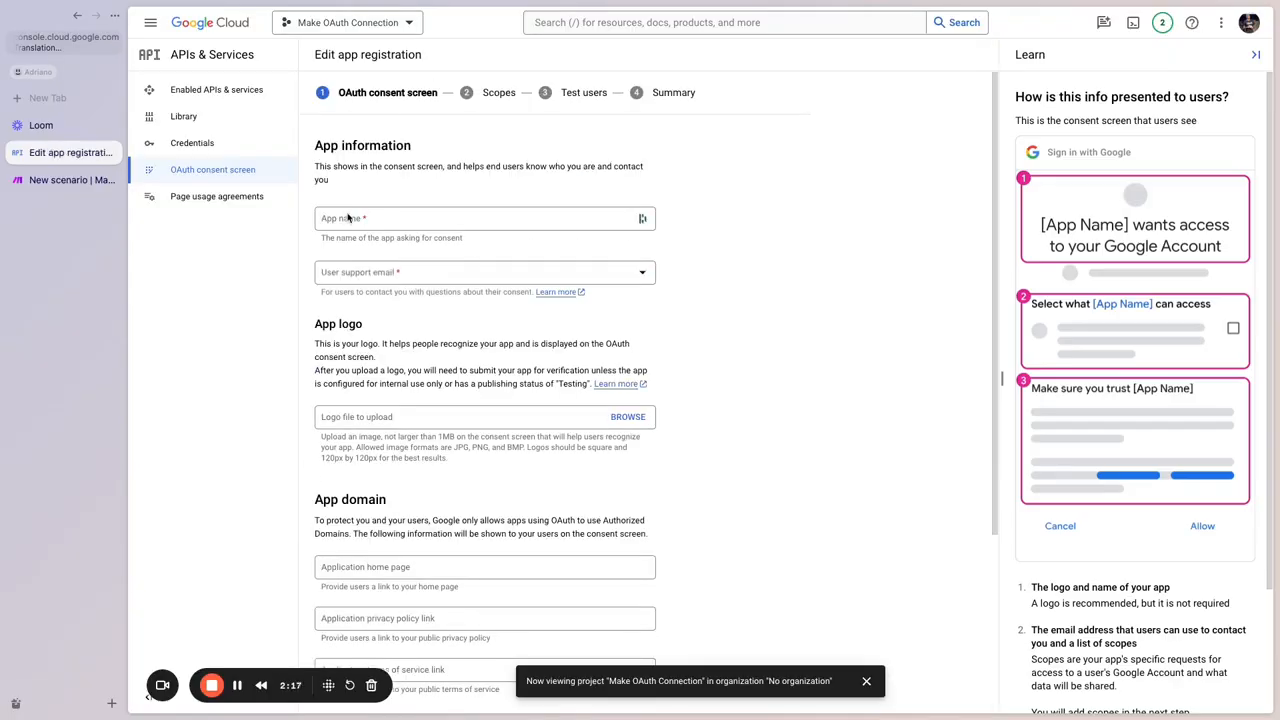
Fill in the app registration with the app name Make.com, the user support email and the developer contact email, and save it.
{"action": "scroll", "coordinate": [367, 239], "scroll_direction": "down", "scroll_amount": 1}
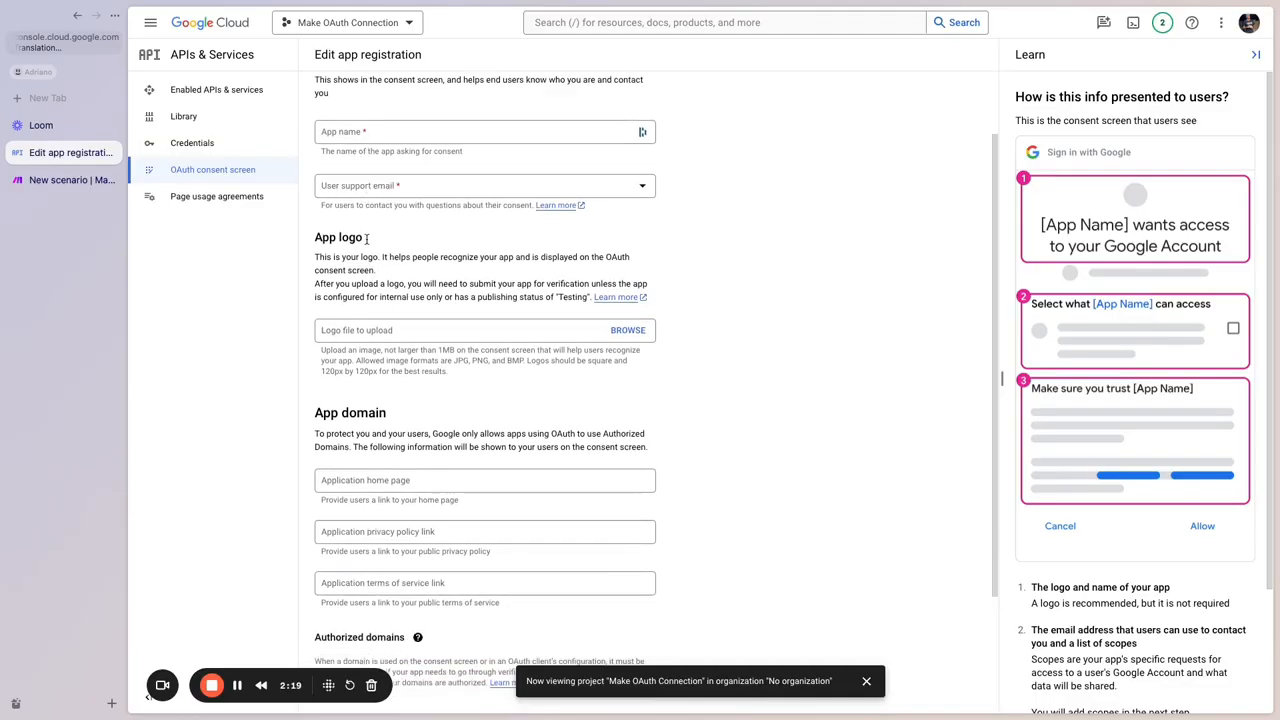
{"action": "scroll", "coordinate": [370, 225], "scroll_direction": "up", "scroll_amount": 1}
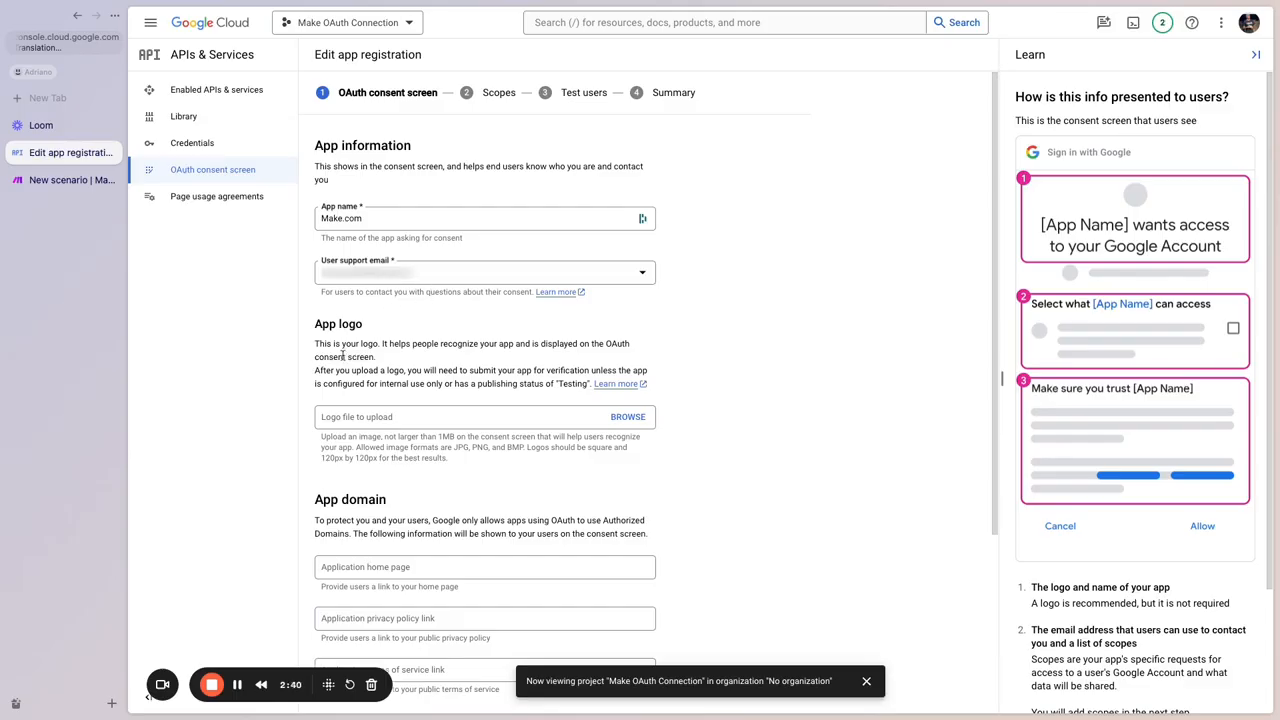
{"action": "scroll", "coordinate": [355, 377], "scroll_direction": "down", "scroll_amount": 2}
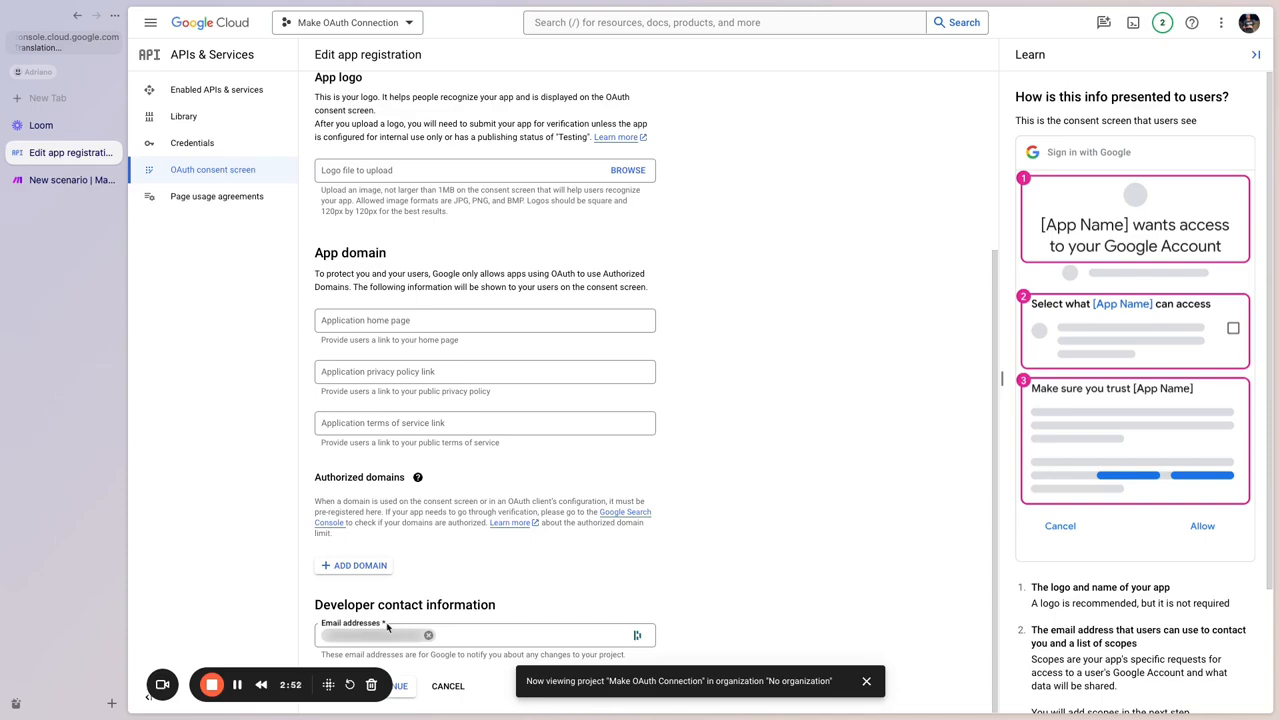
{"action": "left_click", "coordinate": [413, 693]}
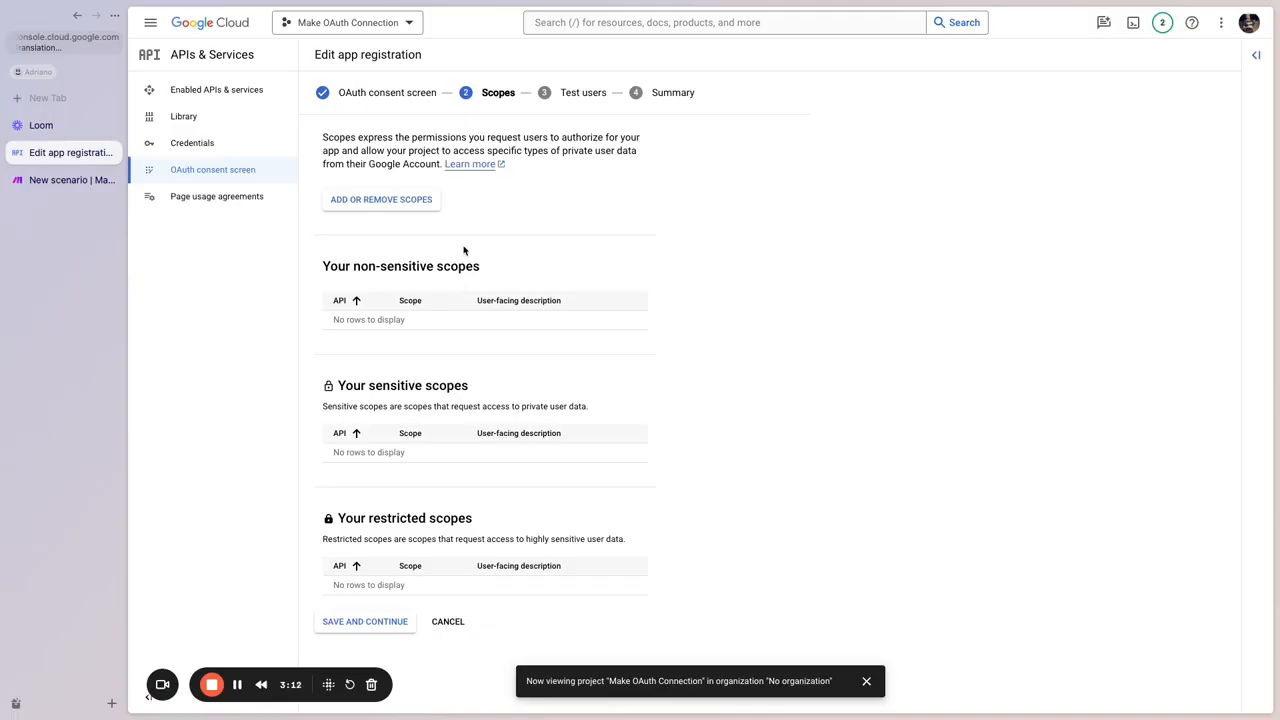
Add the Google Drive API scopes .../auth/docs and .../auth/drive to the app registration.
{"action": "left_click", "coordinate": [403, 205]}
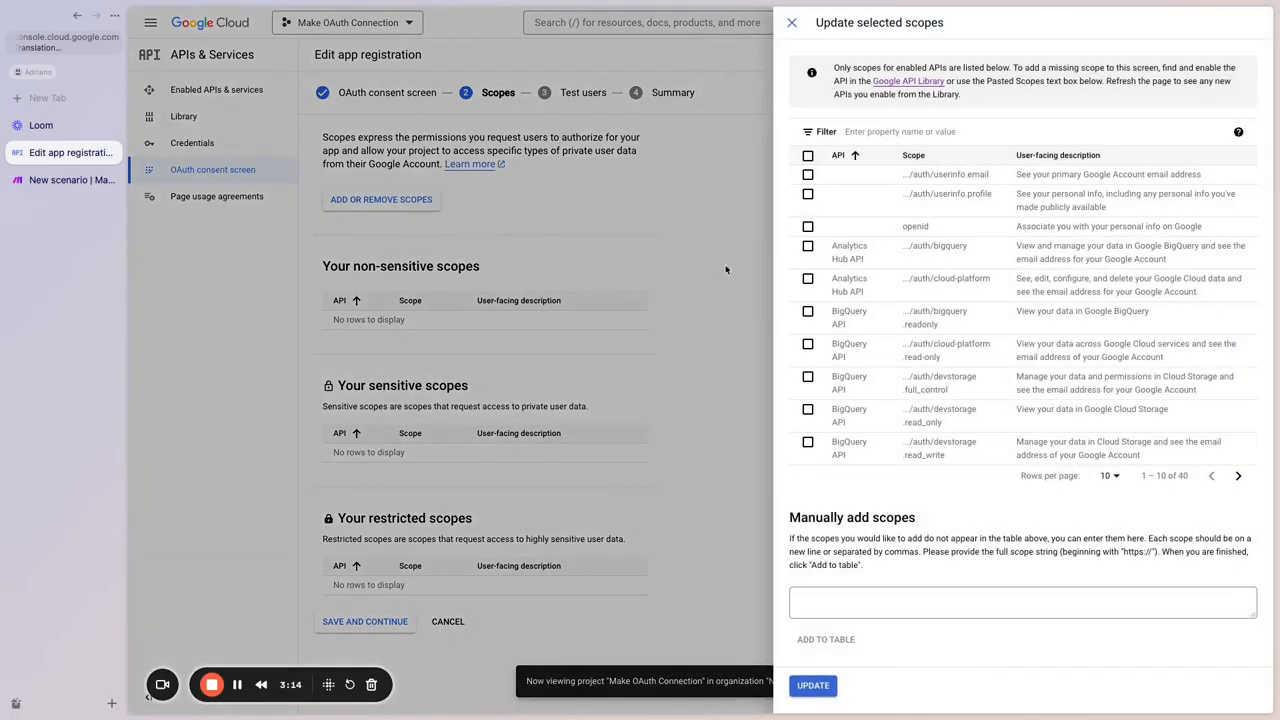
{"action": "left_click", "coordinate": [1237, 476]}
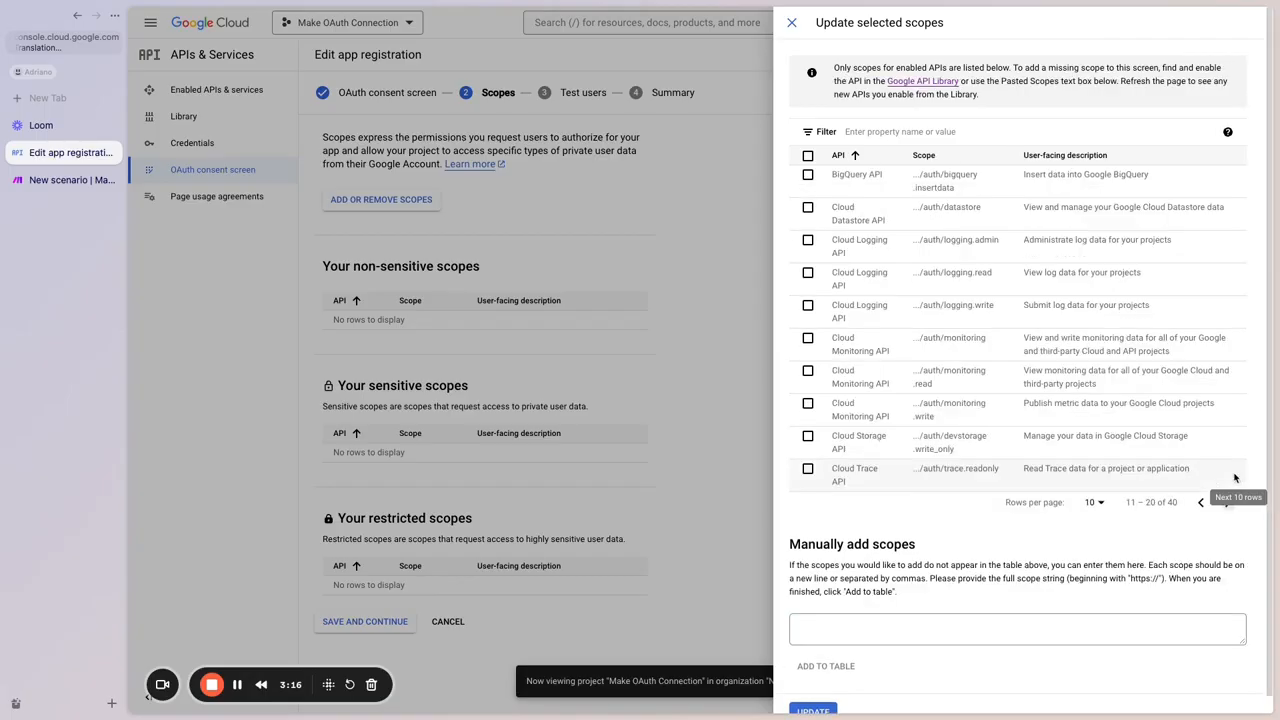
{"action": "left_click", "coordinate": [1228, 502]}
{"action": "left_click", "coordinate": [1228, 502]}
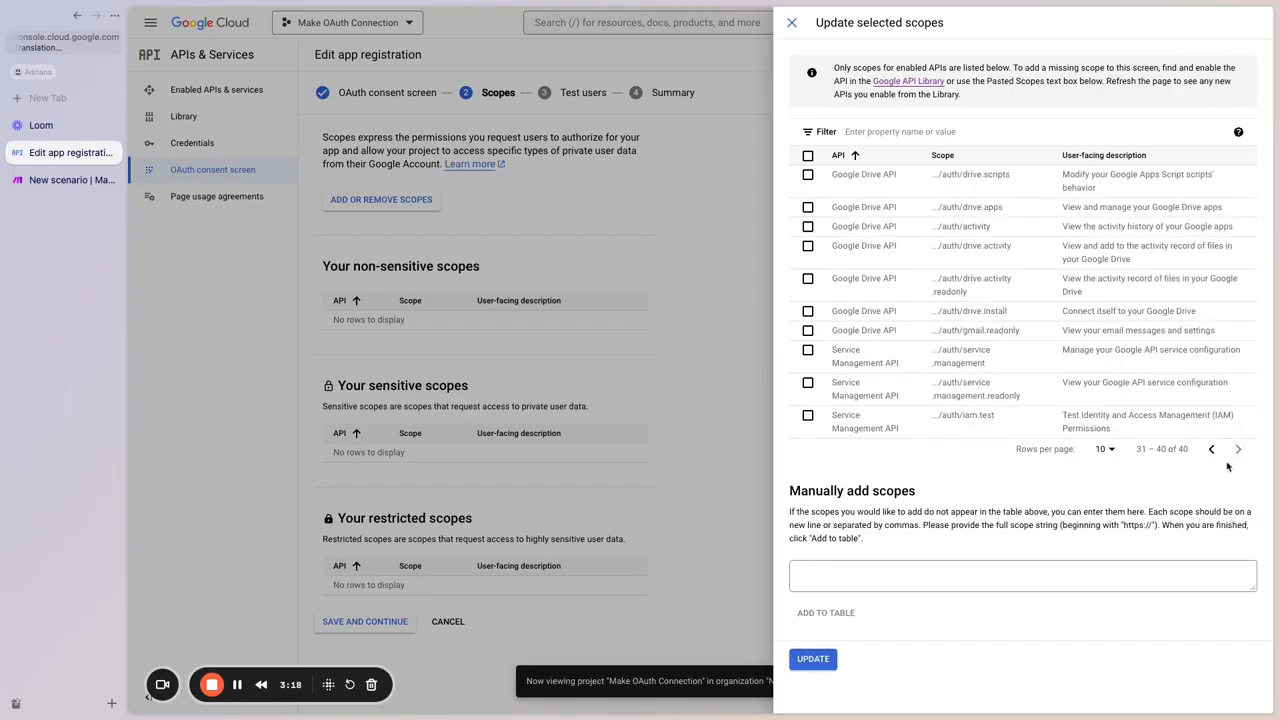
{"action": "left_click", "coordinate": [1214, 452]}
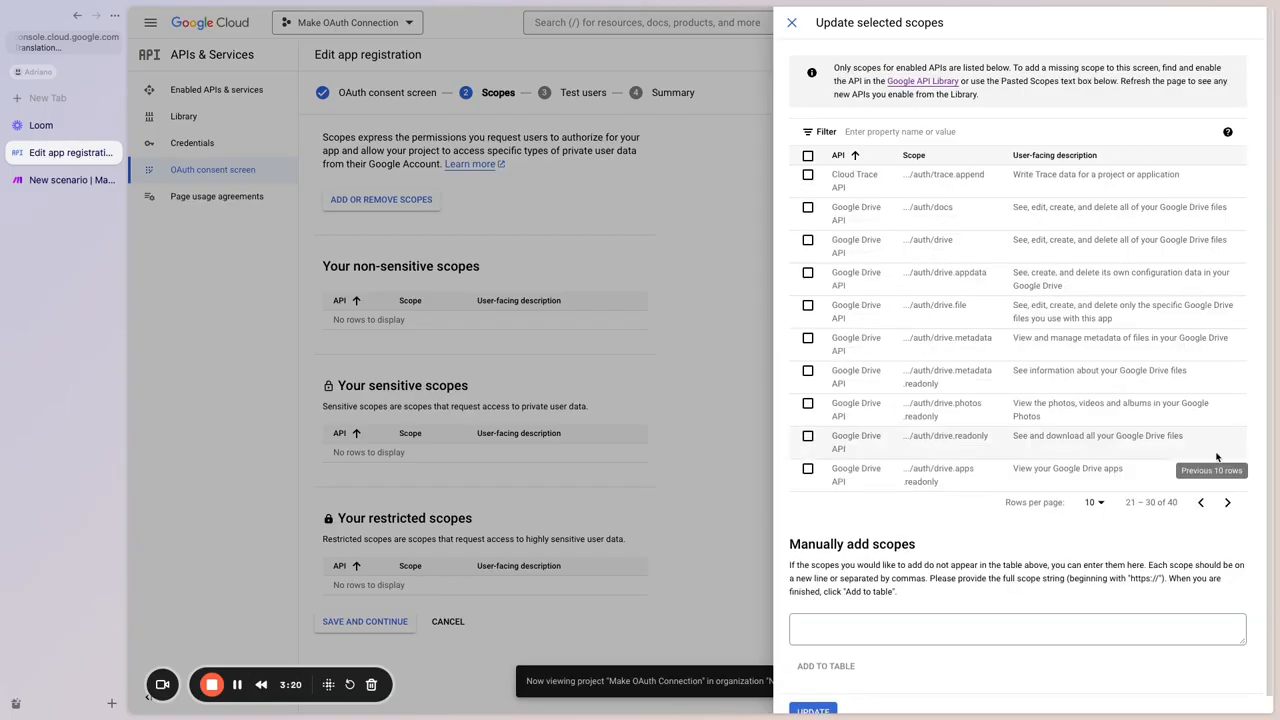
{"action": "left_click", "coordinate": [808, 209]}
{"action": "left_click", "coordinate": [807, 242]}
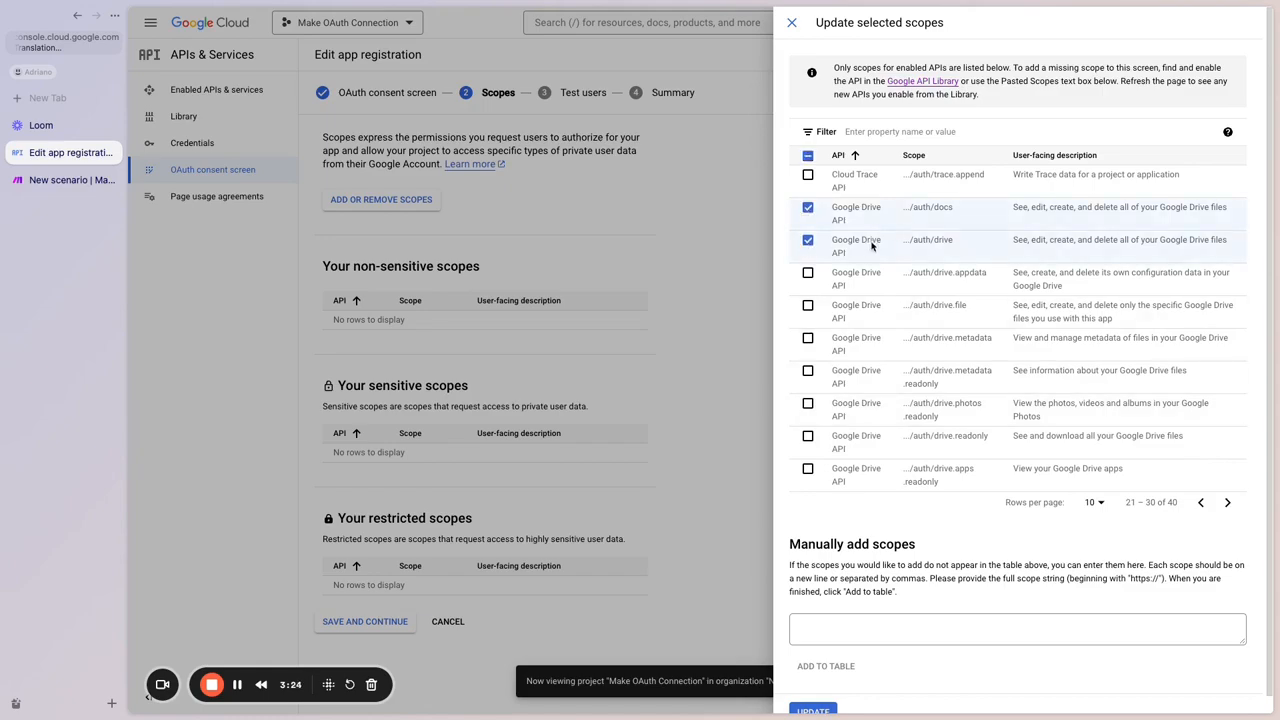
{"action": "scroll", "coordinate": [929, 391], "scroll_direction": "down", "scroll_amount": 1}
{"action": "scroll", "coordinate": [926, 386], "scroll_direction": "up", "scroll_amount": 1}
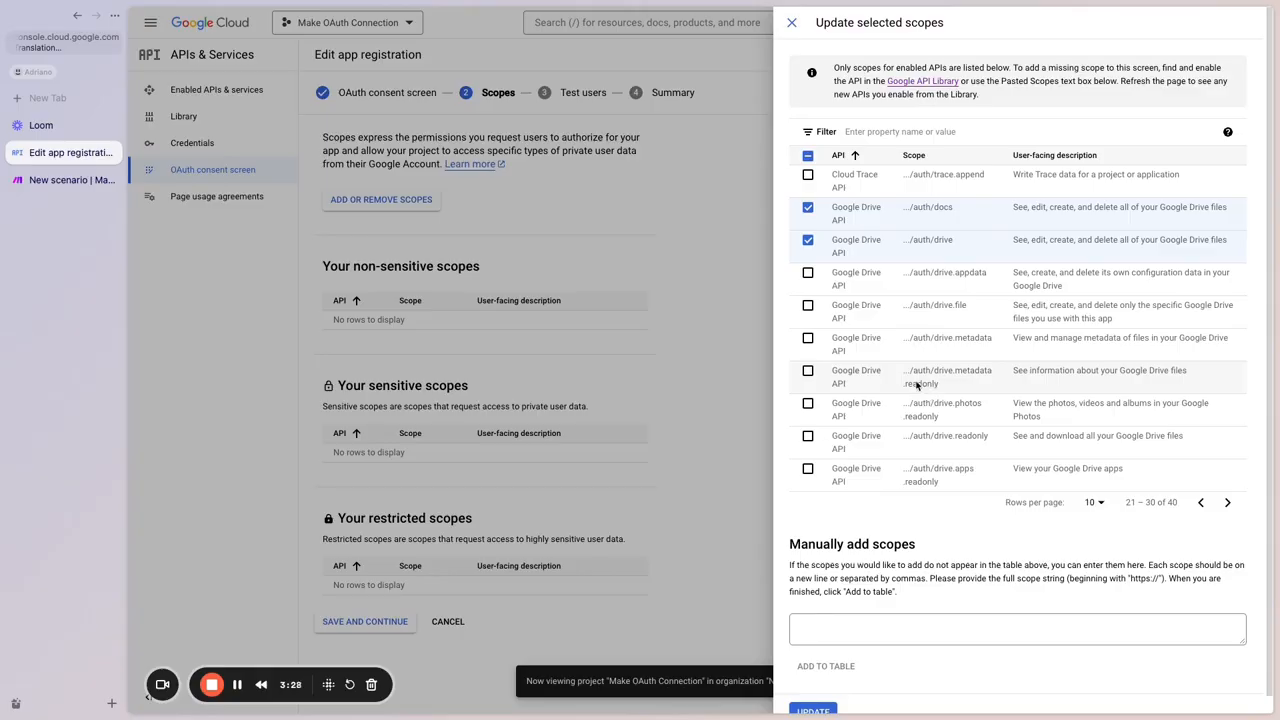
{"action": "scroll", "coordinate": [818, 698], "scroll_direction": "down", "scroll_amount": 1}
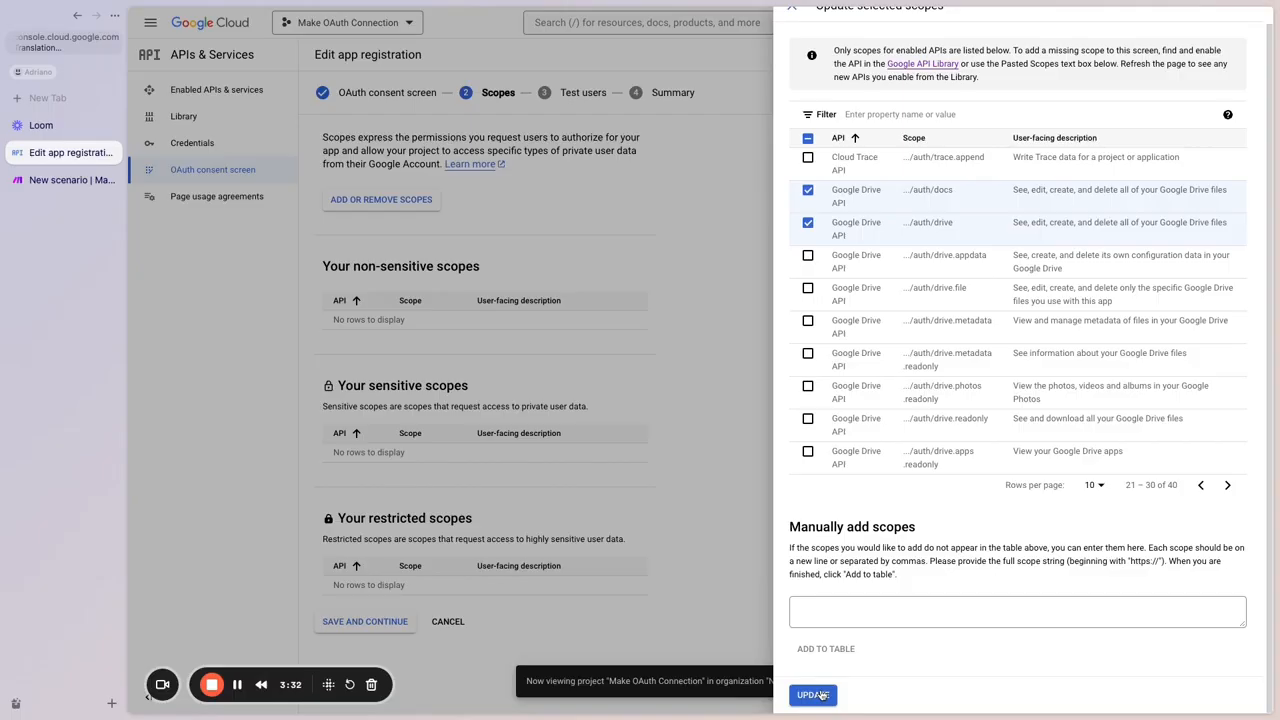
{"action": "left_click", "coordinate": [814, 695]}
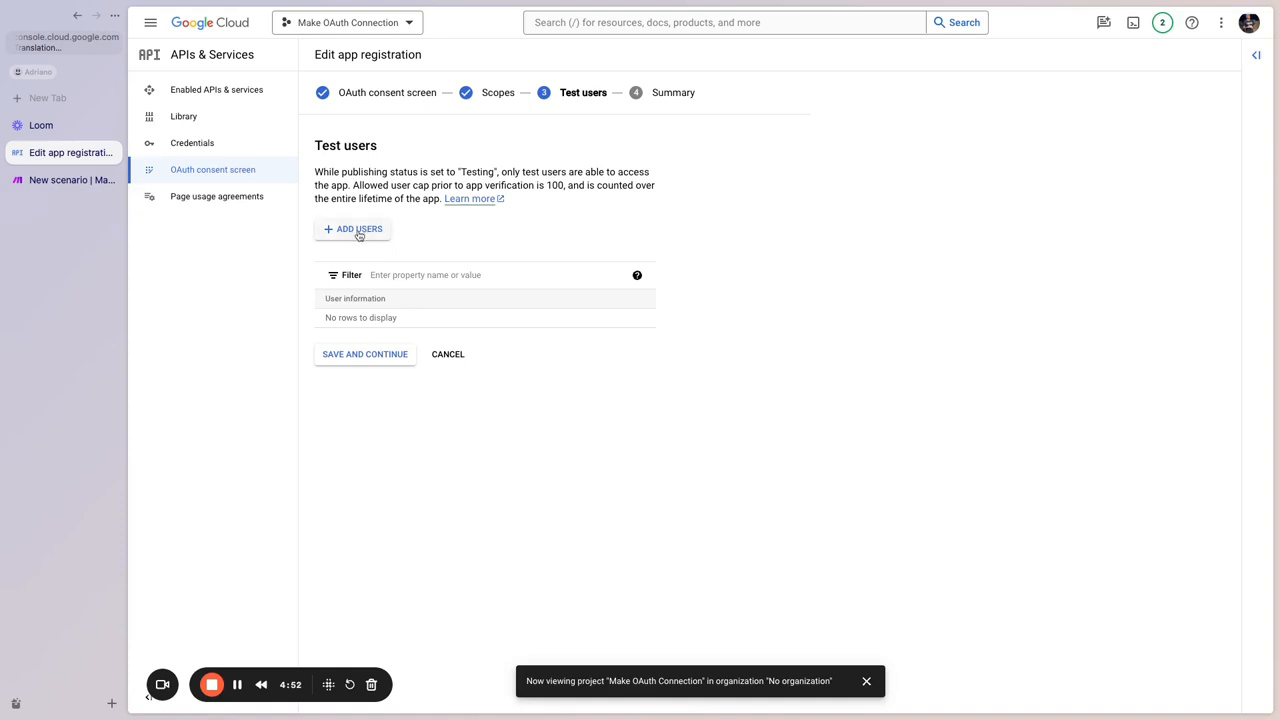
Add a test user by entering their email address and complete the app registration.
{"action": "left_click", "coordinate": [358, 232]}
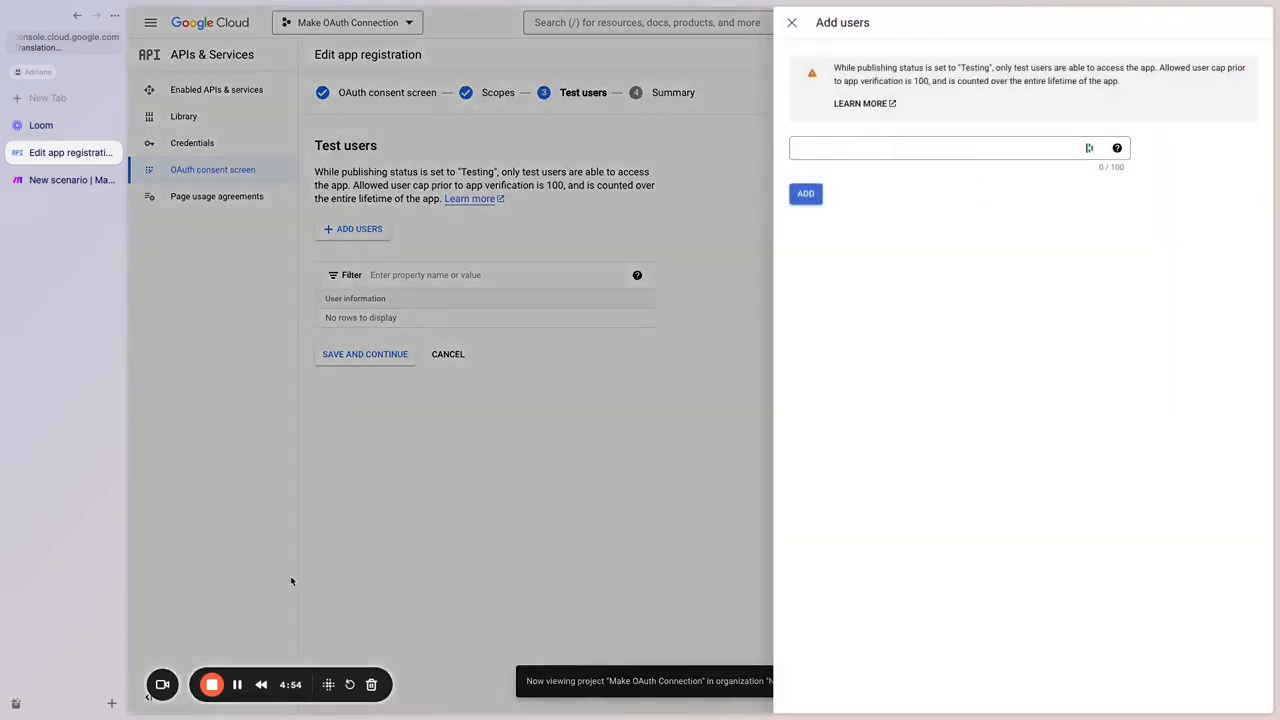
{"action": "left_click", "coordinate": [237, 685]}
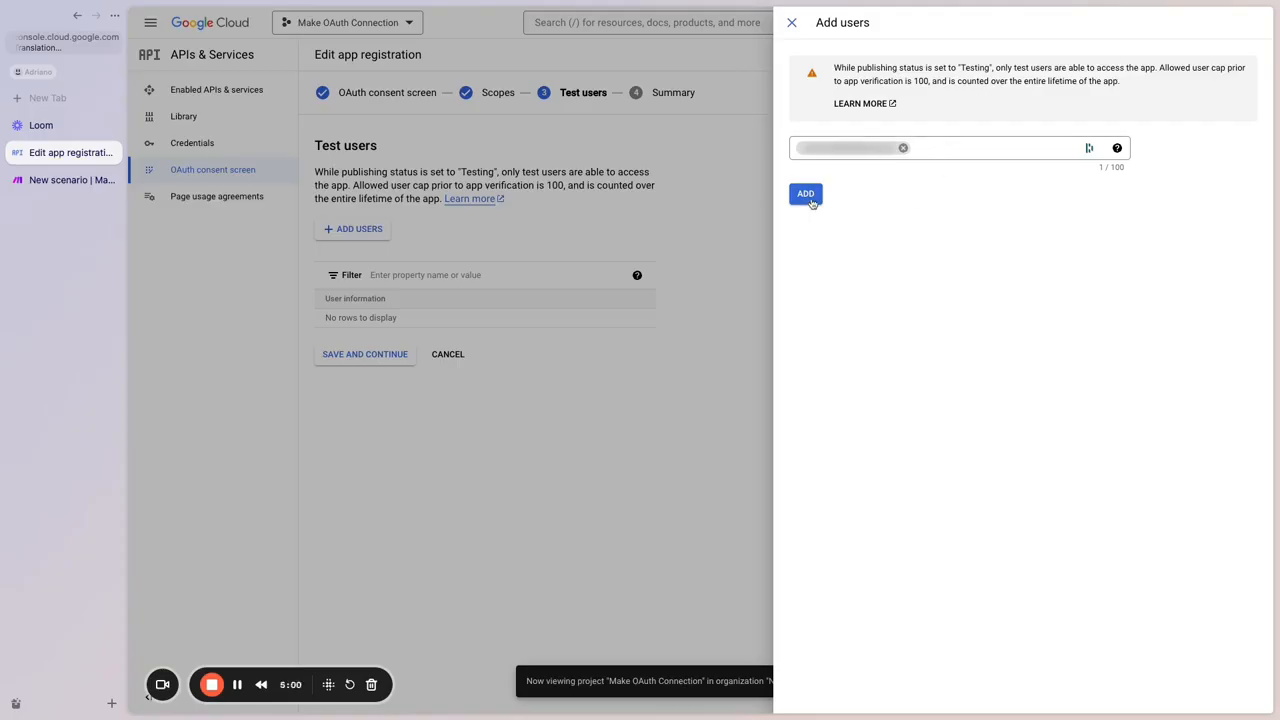
{"action": "left_click", "coordinate": [237, 685]}
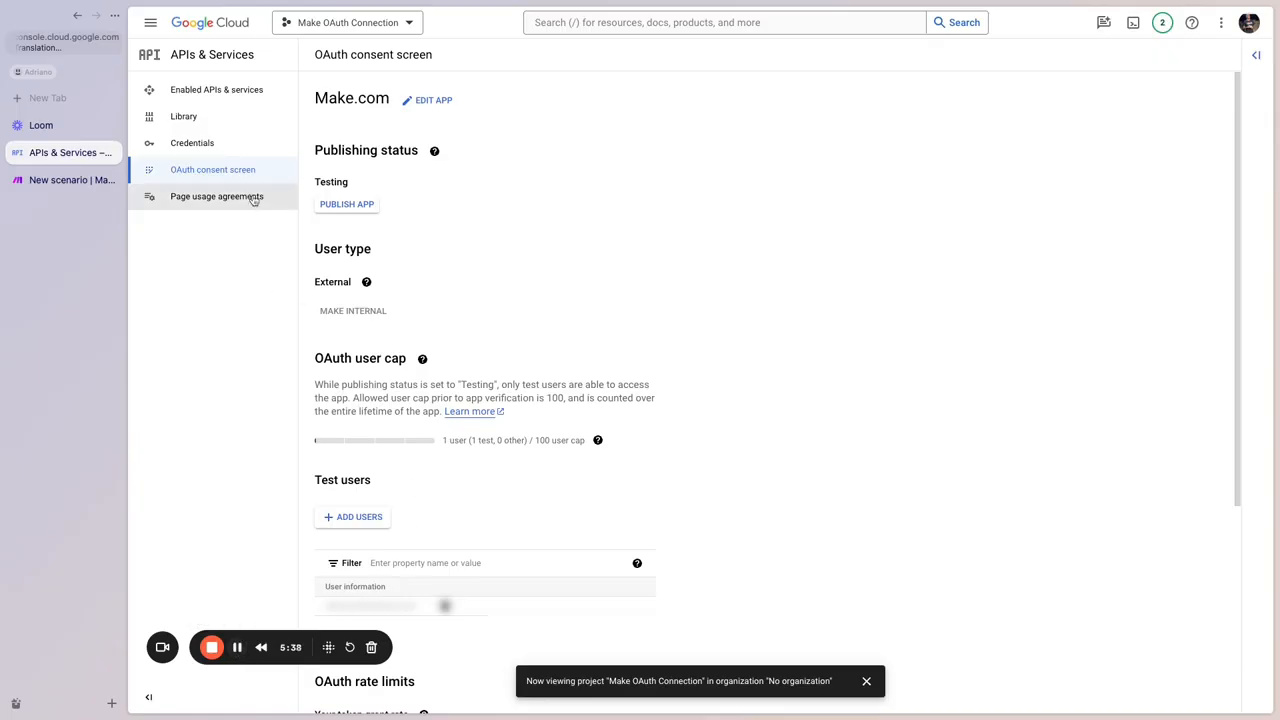
Start a new OAuth client ID credential with Web application as the application type and Make.com as the name.
{"action": "left_click", "coordinate": [224, 150]}
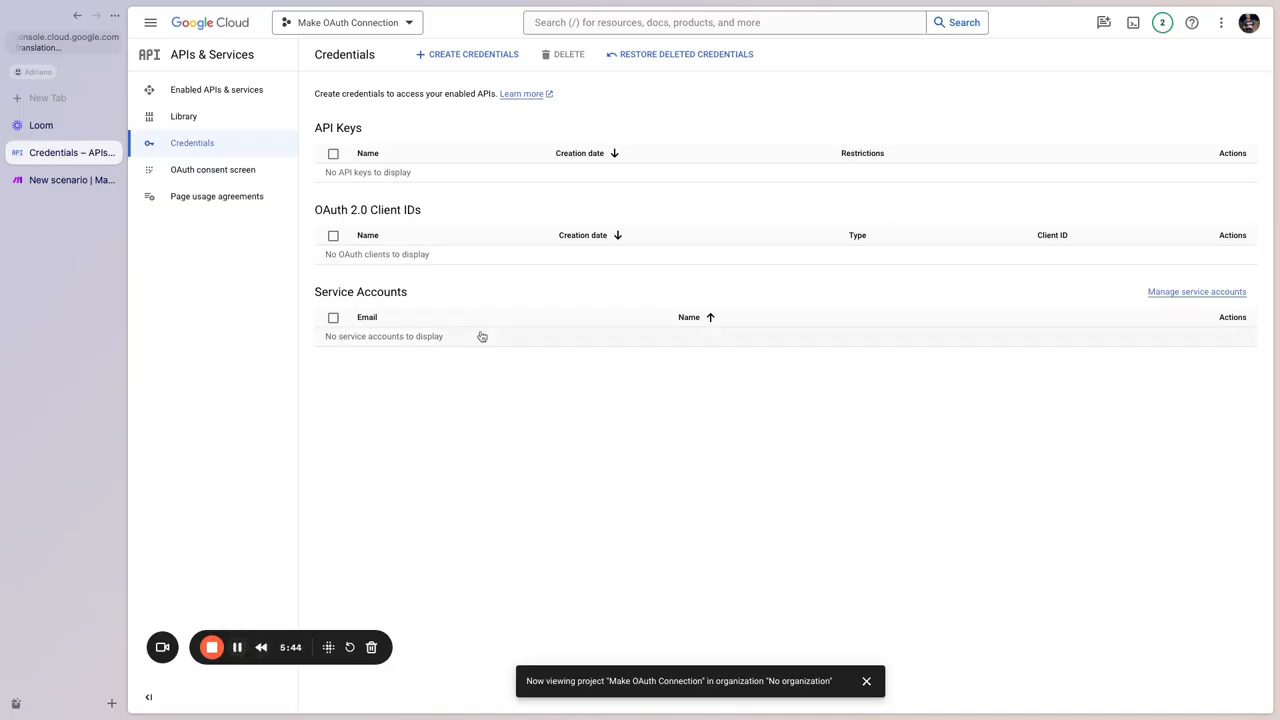
{"action": "left_click", "coordinate": [487, 58]}
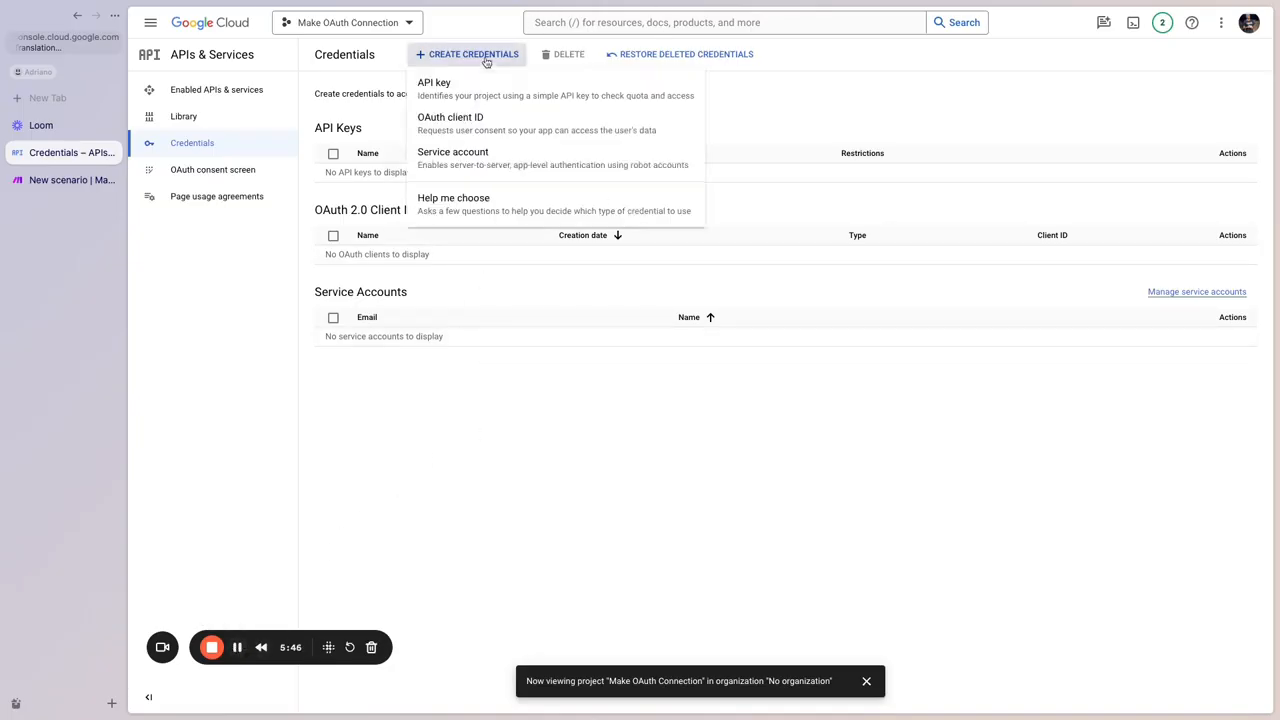
{"action": "left_click", "coordinate": [487, 127]}
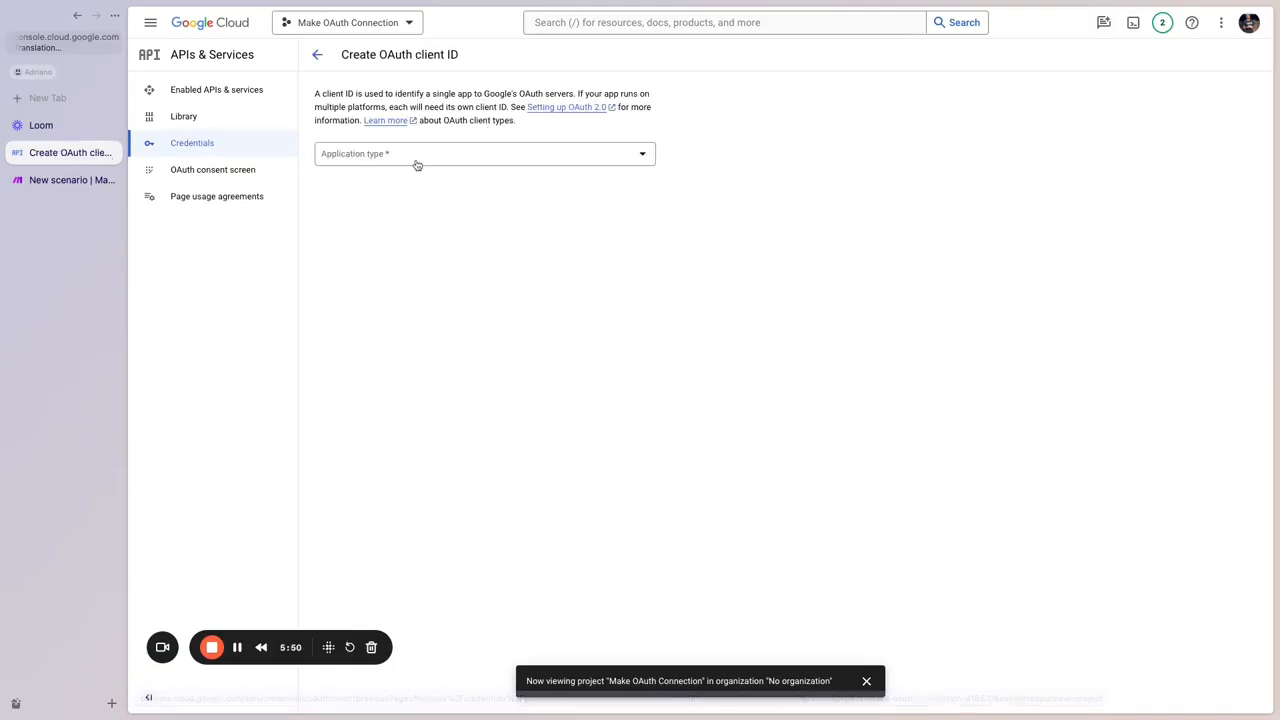
{"action": "left_click", "coordinate": [417, 160]}
{"action": "left_click", "coordinate": [403, 171]}
{"action": "left_click", "coordinate": [384, 192]}
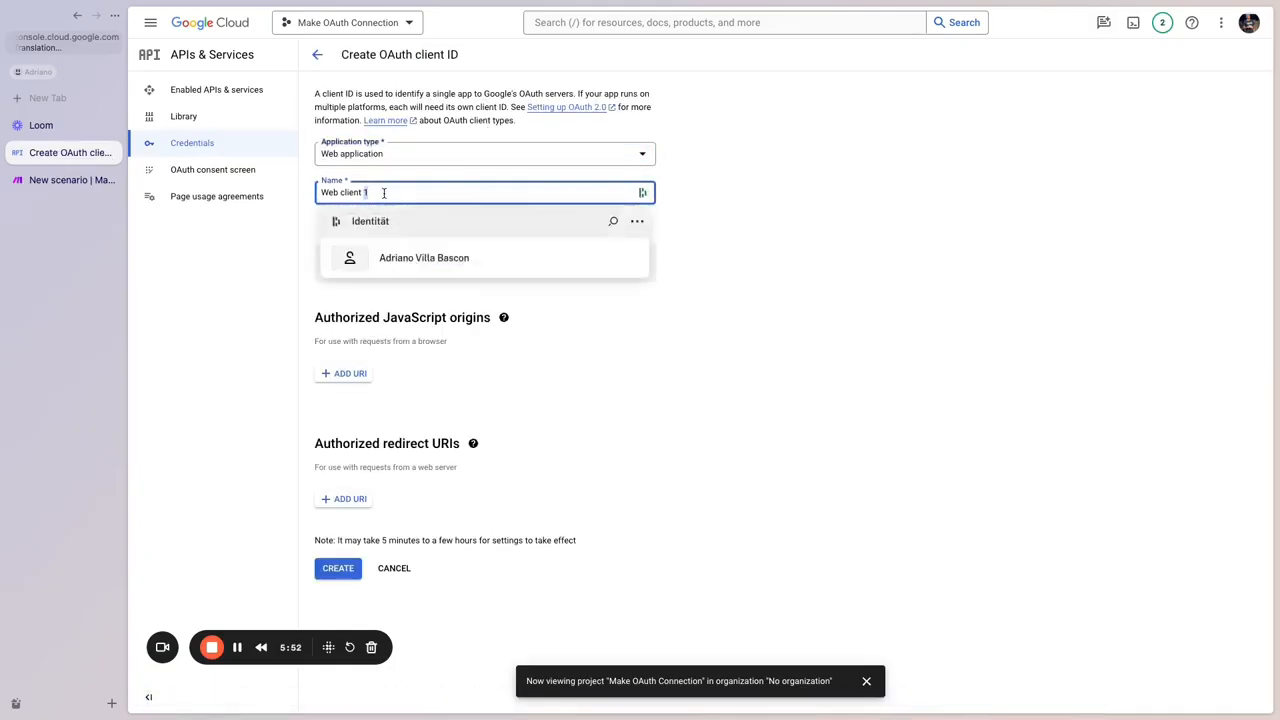
{"action": "key", "text": "super+a"}
{"action": "type", "text": "Make.com"}
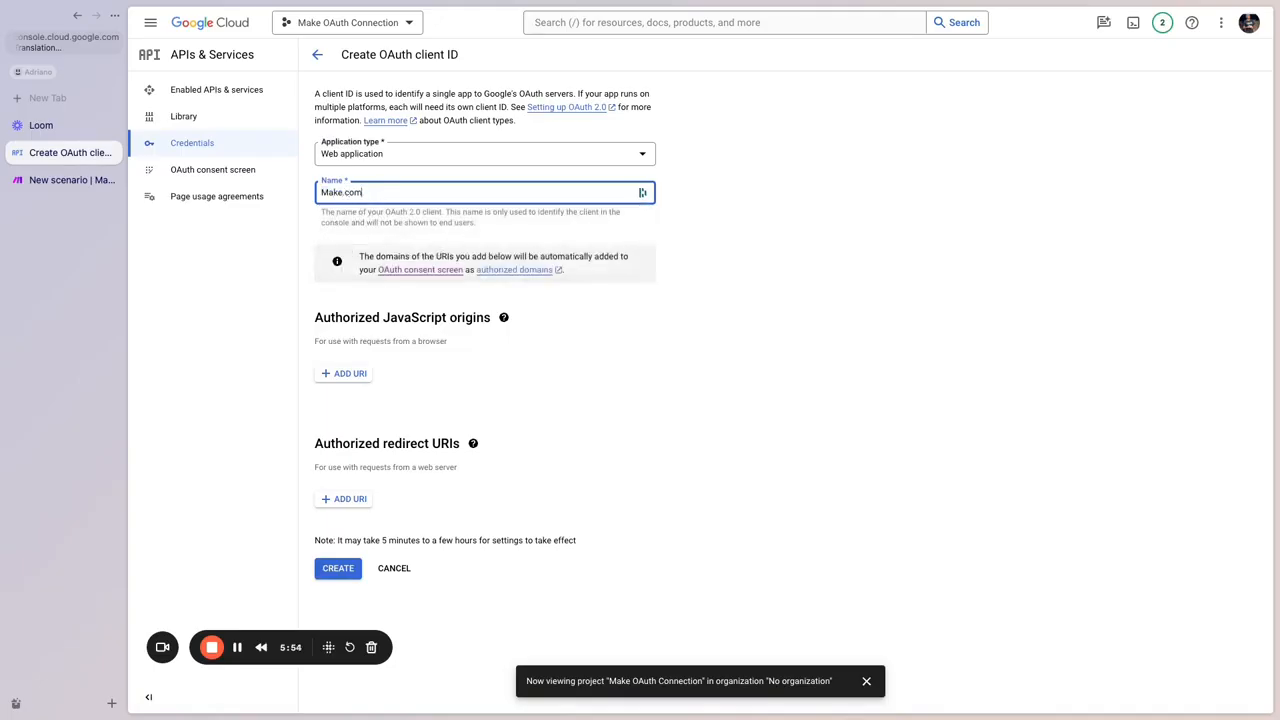
{"action": "left_click", "coordinate": [574, 422]}
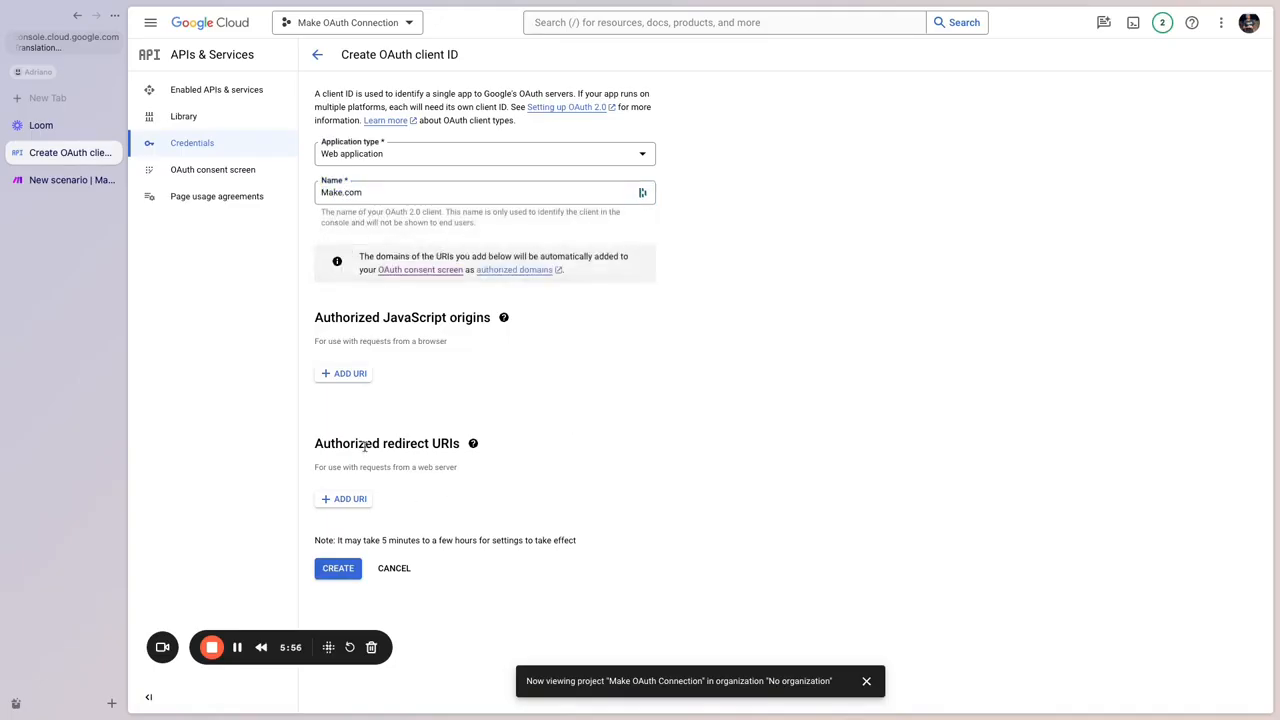
{"action": "left_click_drag", "start_coordinate": [315, 443], "coordinate": [457, 445]}
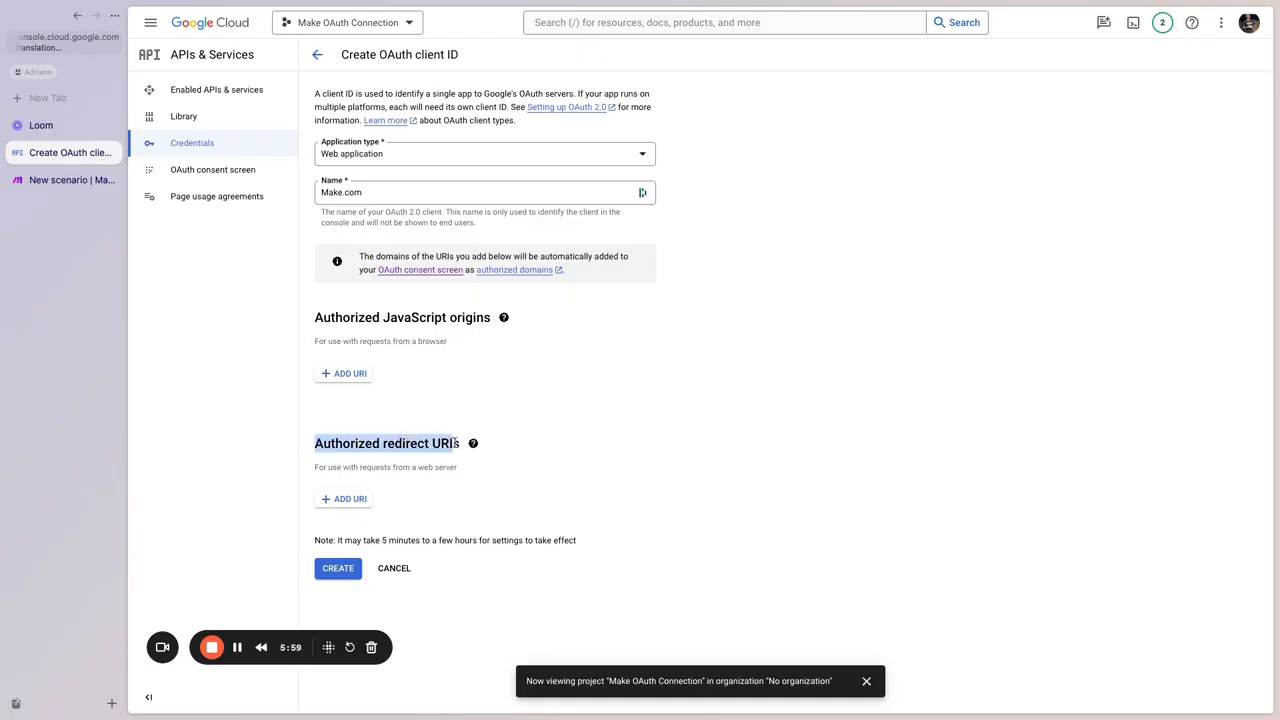
{"action": "left_click", "coordinate": [403, 462]}
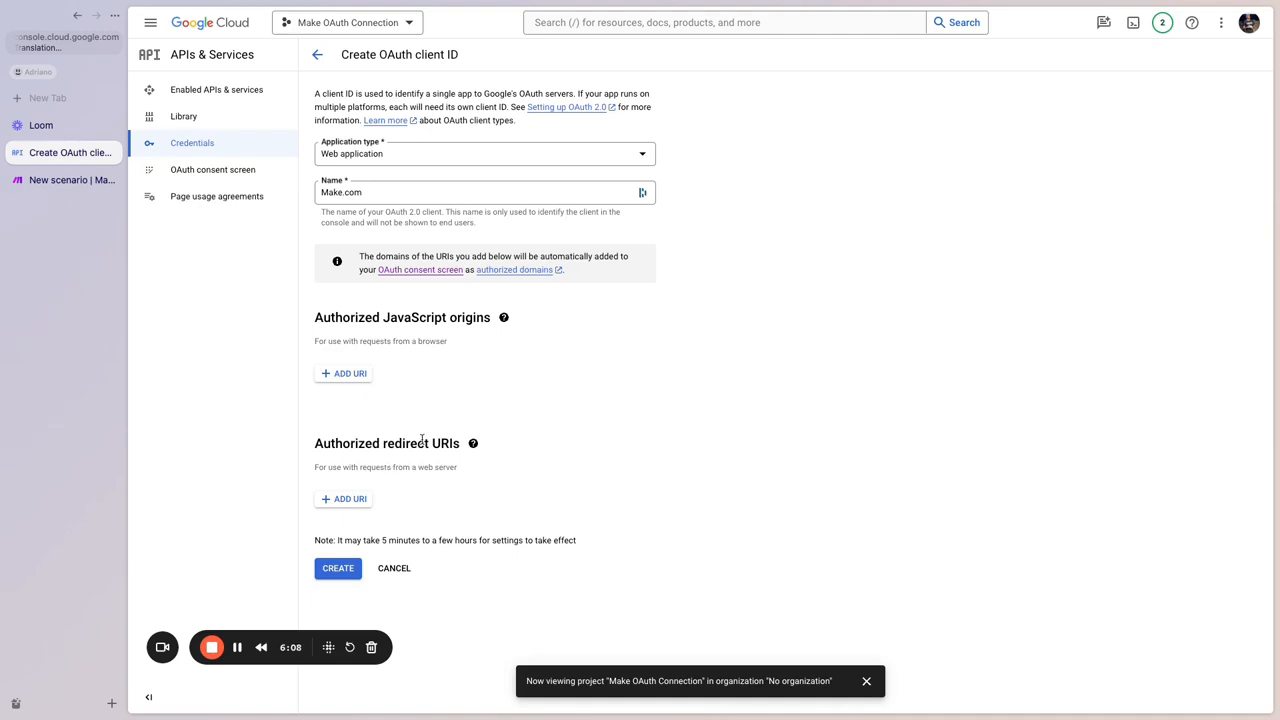
{"action": "left_click", "coordinate": [362, 500]}
{"action": "type", "text": "https://www.integromat.com/oauth/cb/google-restricted"}
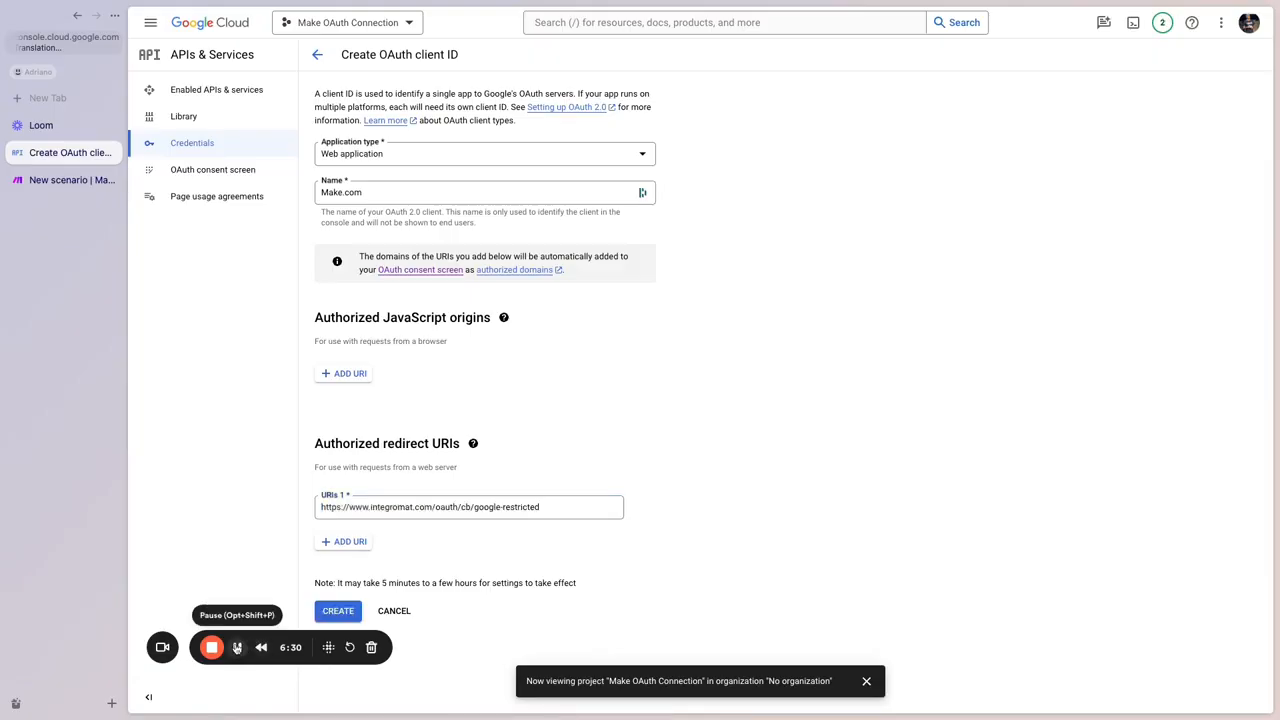
{"action": "left_click_drag", "start_coordinate": [566, 506], "coordinate": [308, 517]}
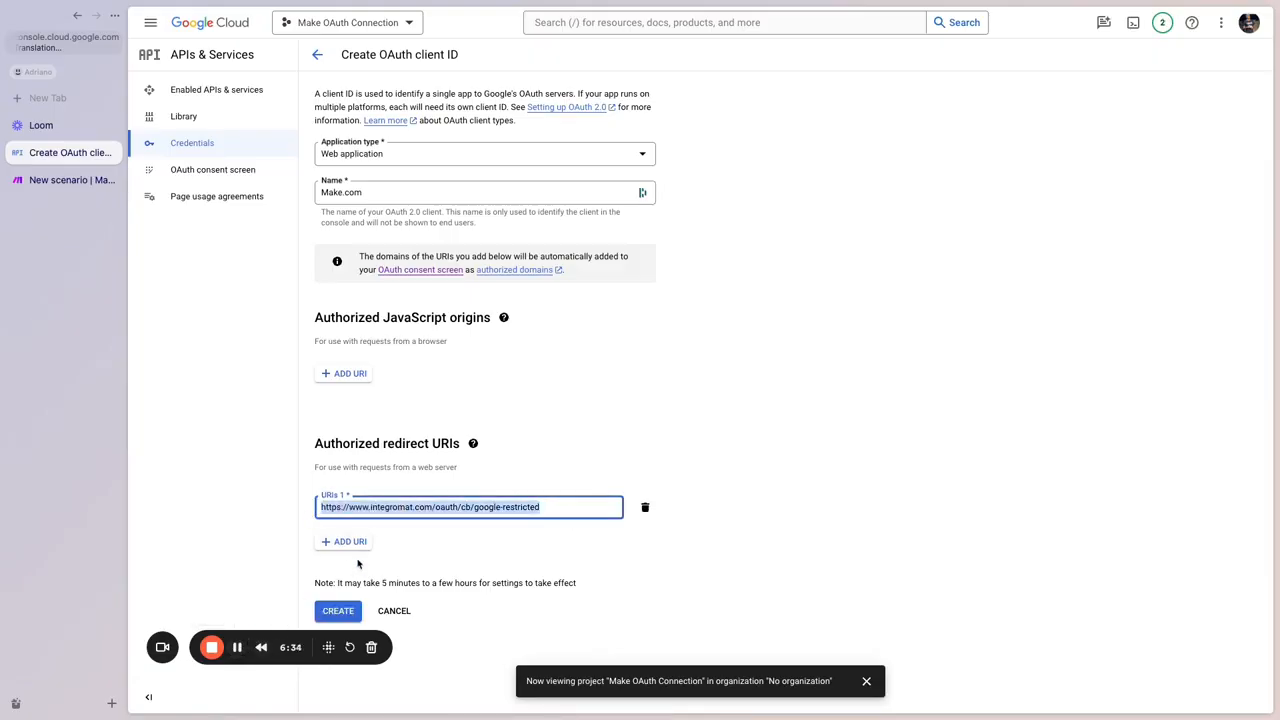
{"action": "left_click", "coordinate": [338, 611]}
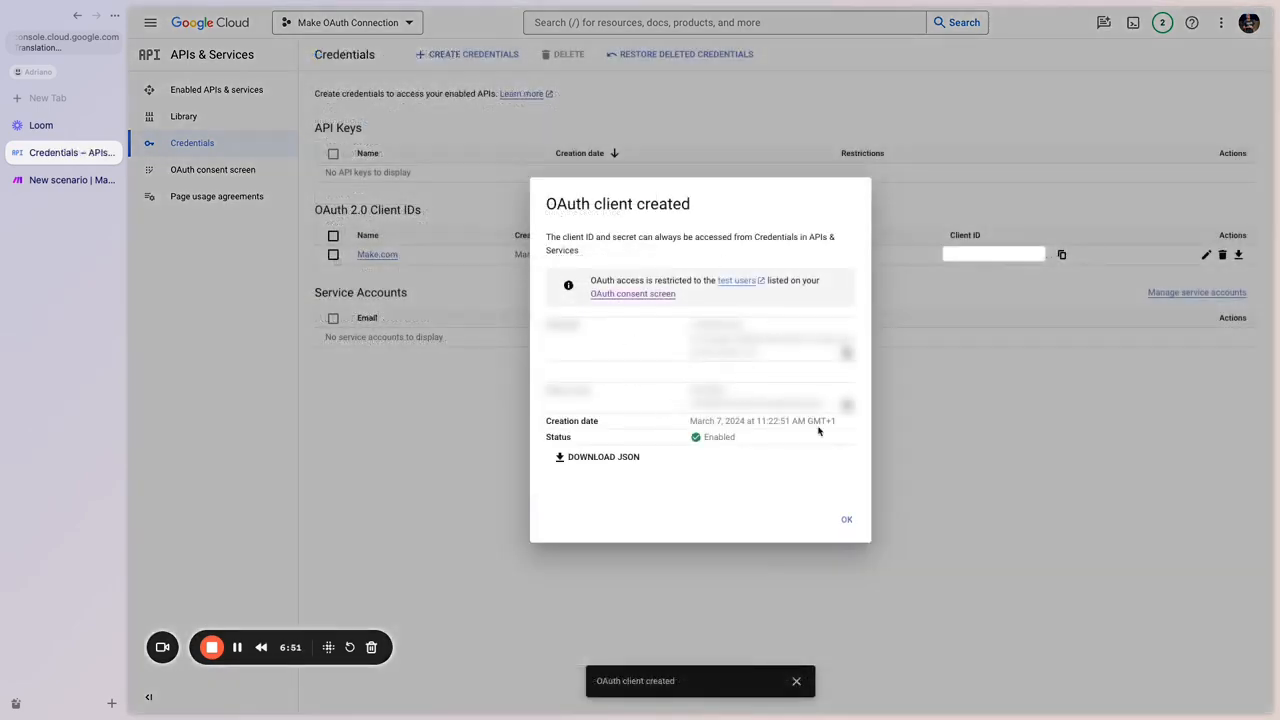
{"action": "left_click", "coordinate": [846, 520]}
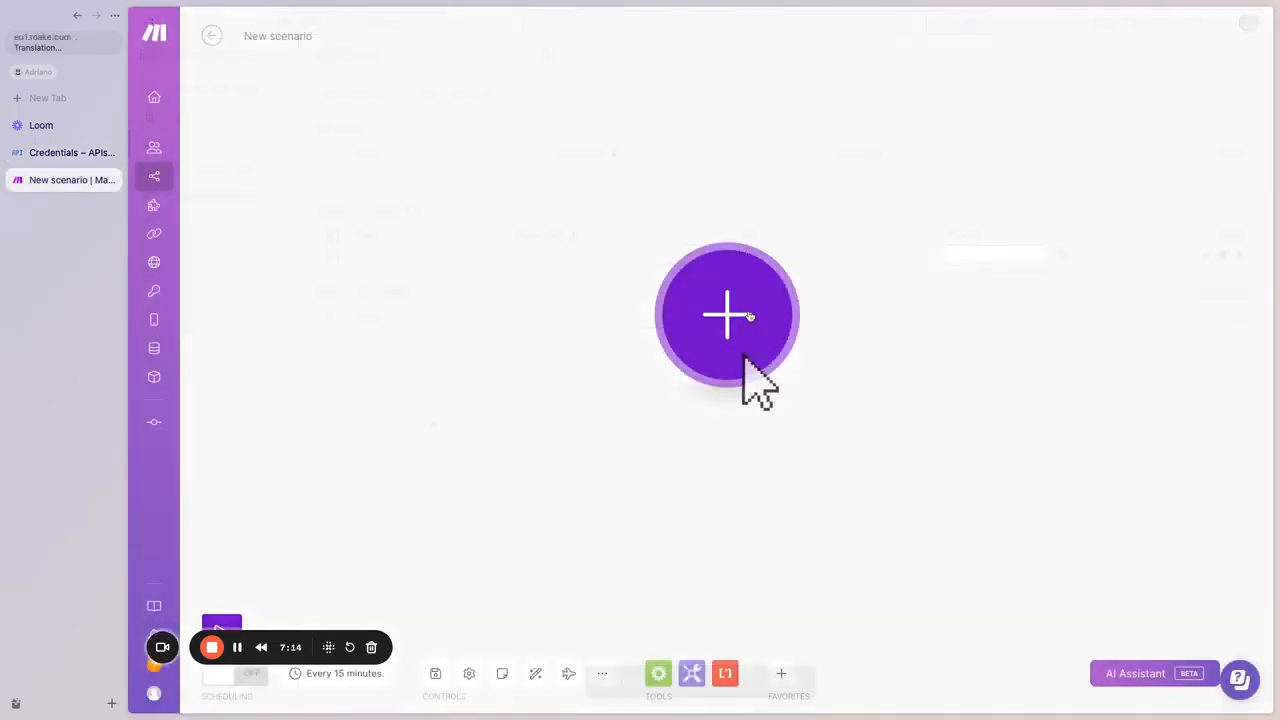
Switch to the new Make scenario and add the Google Drive module Watch Files in a Folder.
{"action": "left_click", "coordinate": [748, 352]}
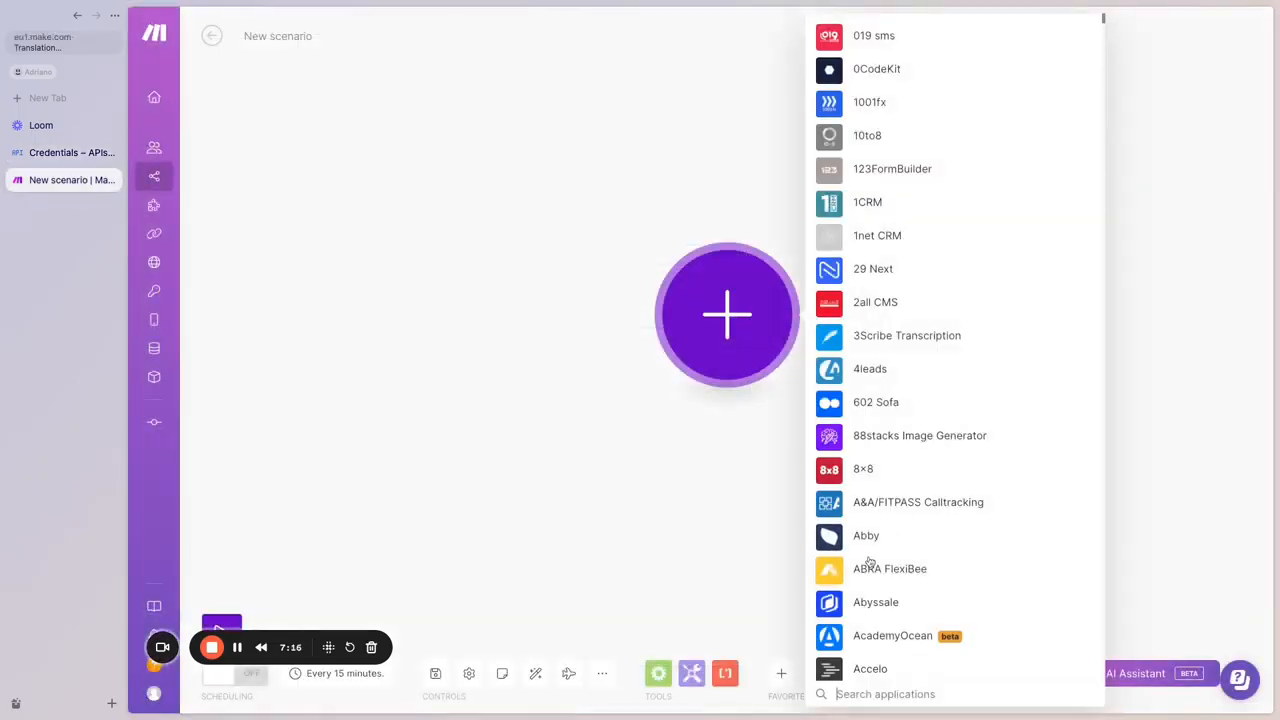
{"action": "type", "text": "google dri"}
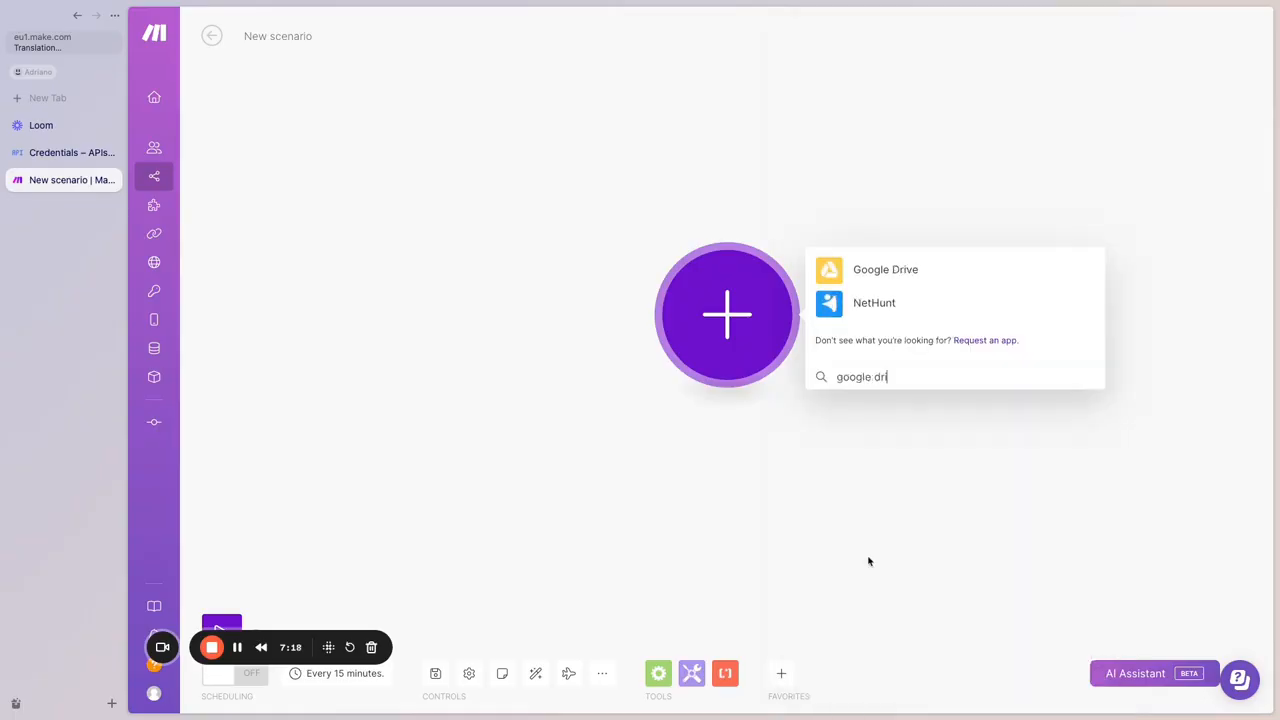
{"action": "left_click", "coordinate": [866, 278]}
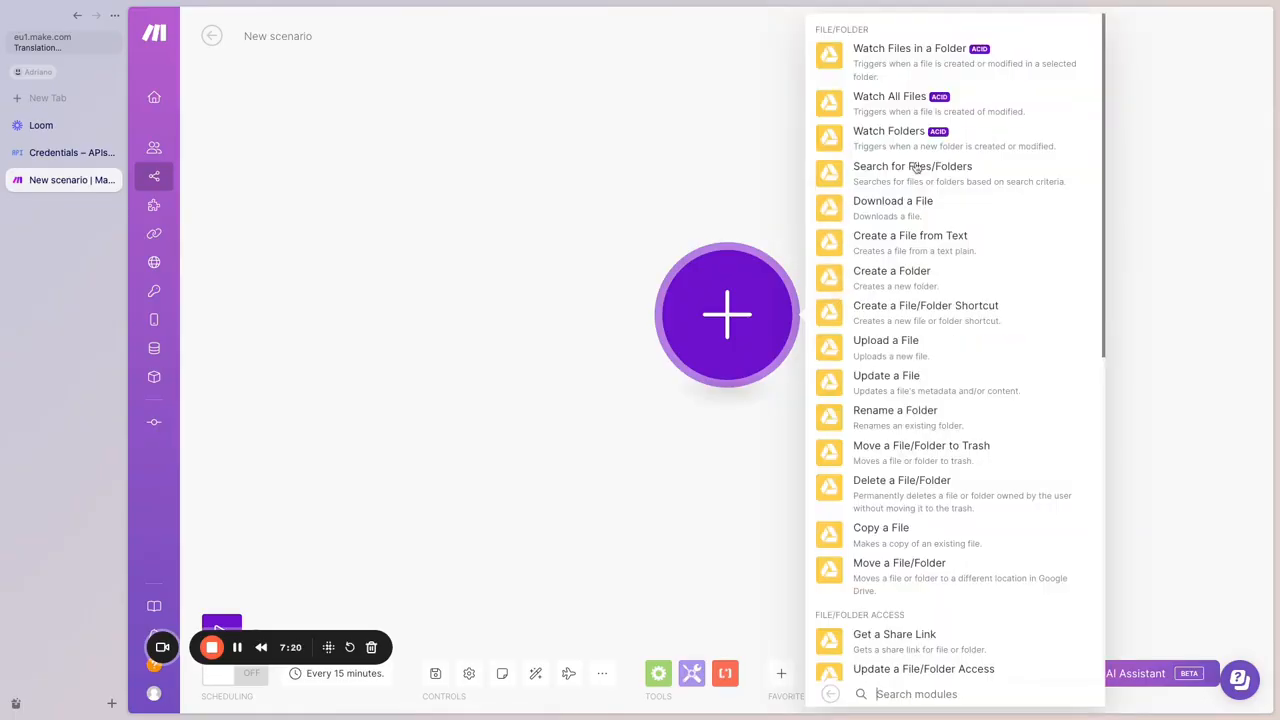
{"action": "left_click", "coordinate": [853, 70]}
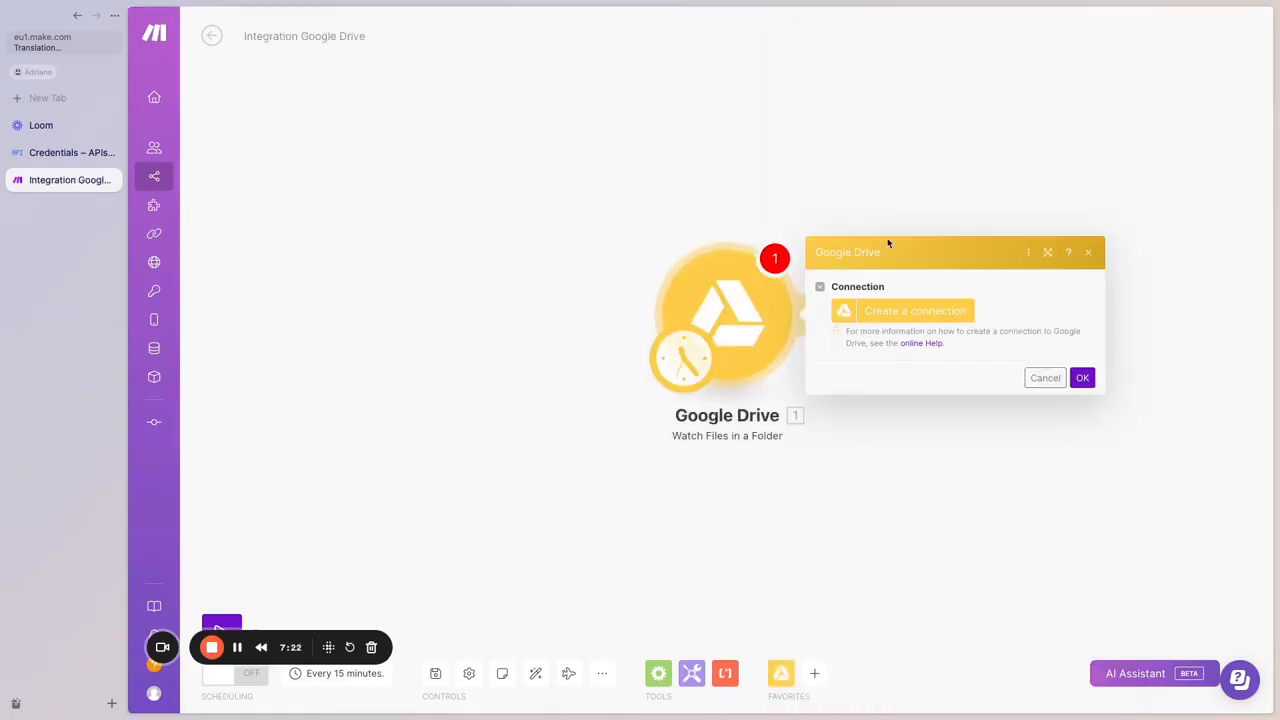
Start a new connection for the Google Drive module and name it Make to Google OAuth.
{"action": "left_click", "coordinate": [905, 318]}
{"action": "triple_click", "coordinate": [651, 210]}
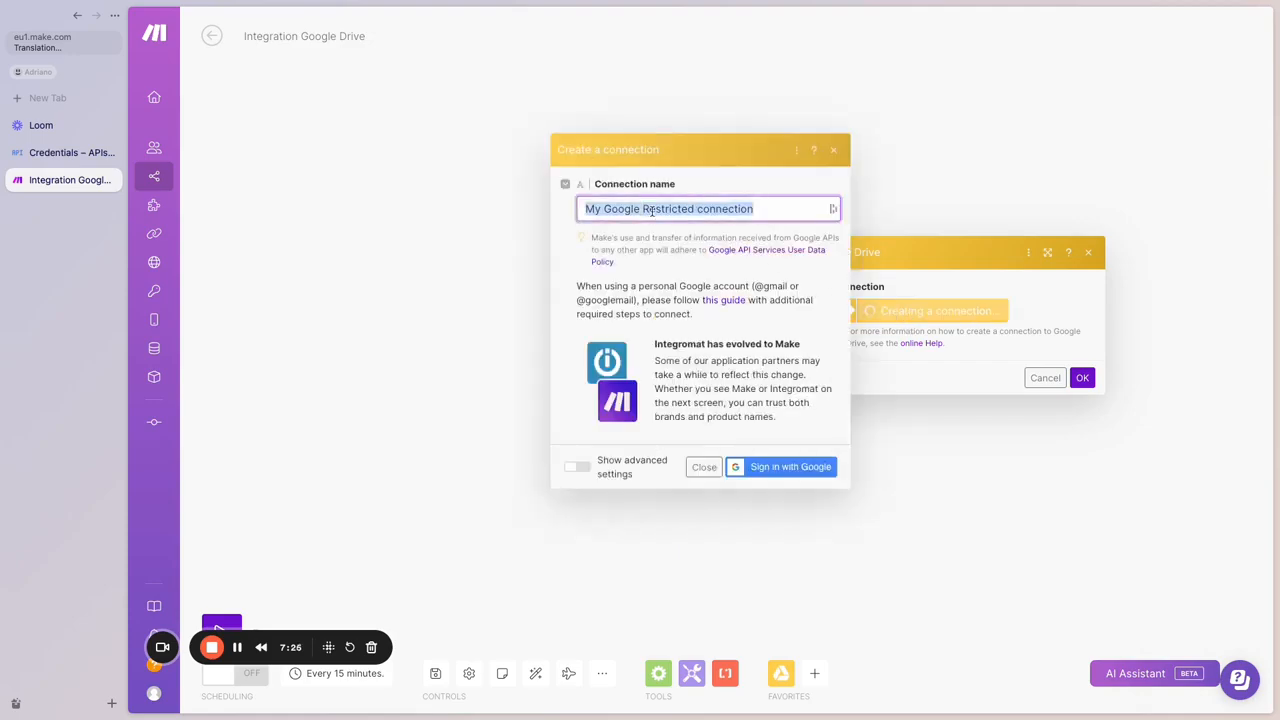
{"action": "type", "text": "Make to Google OAuth"}
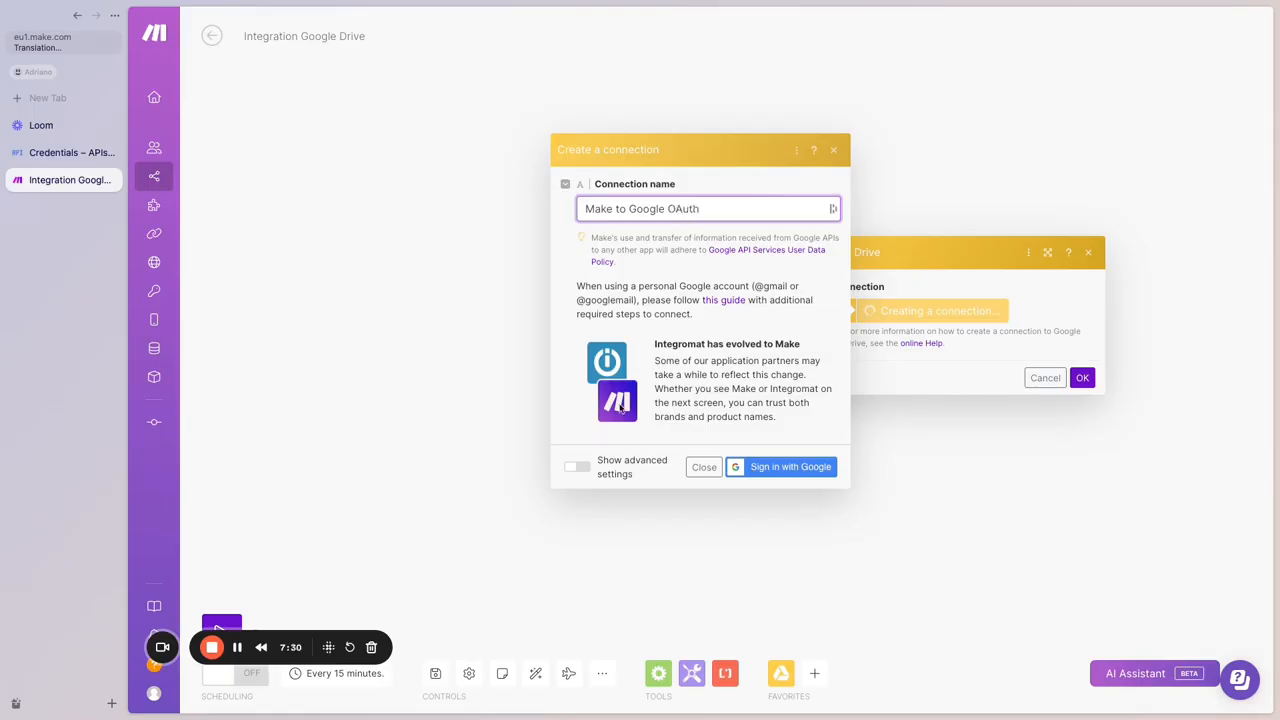
Show the connection's advanced settings and fill in the client ID and client secret from the Make.com OAuth client in Google Cloud.
{"action": "left_click", "coordinate": [578, 469]}
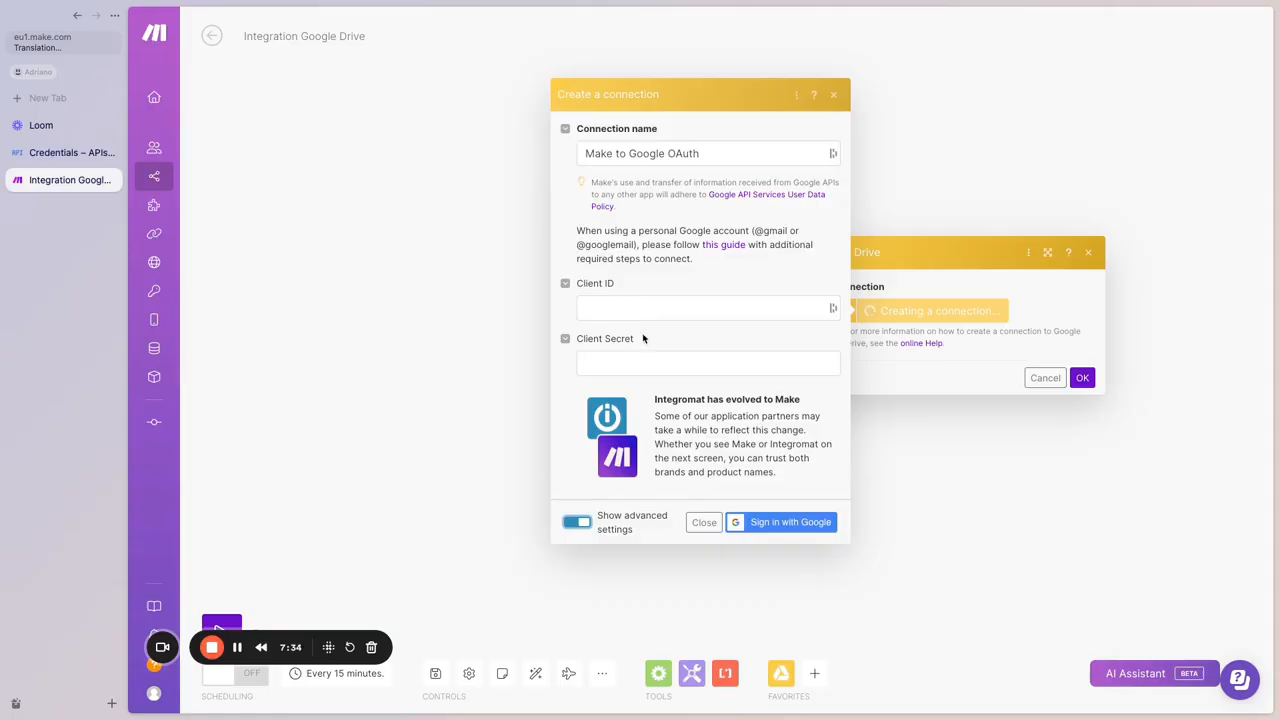
{"action": "left_click", "coordinate": [57, 156]}
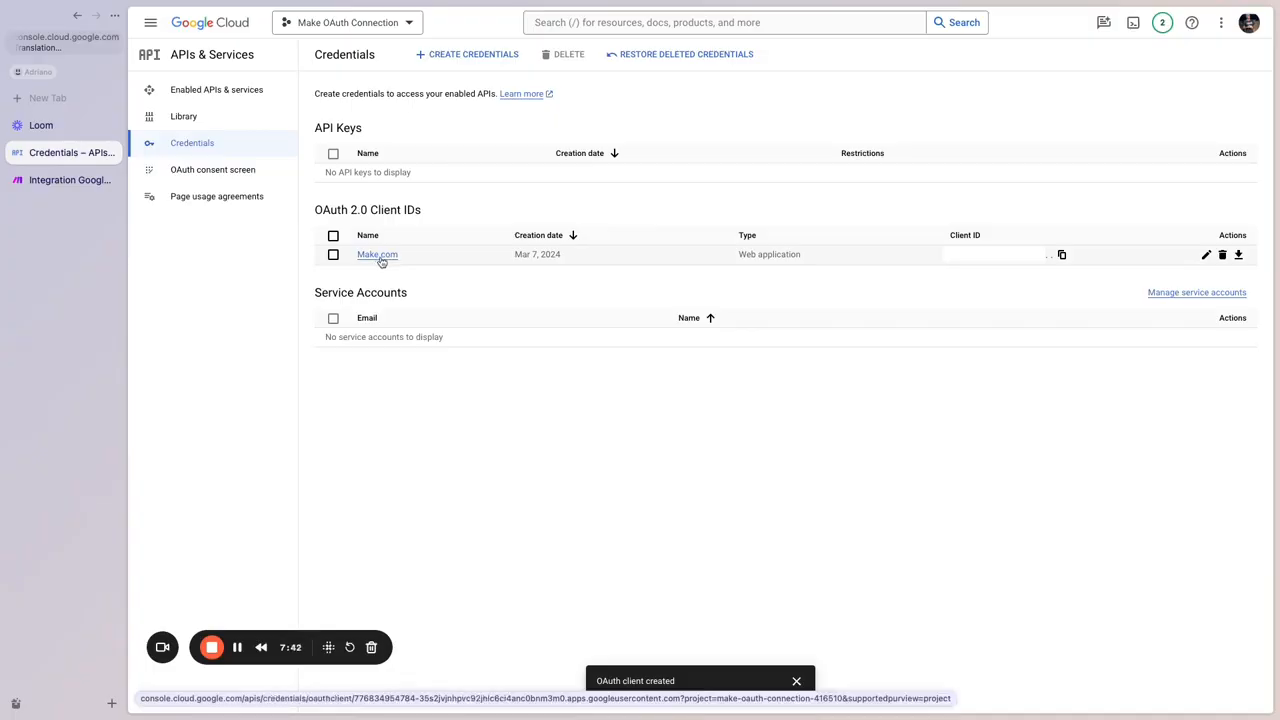
{"action": "left_click", "coordinate": [379, 257]}
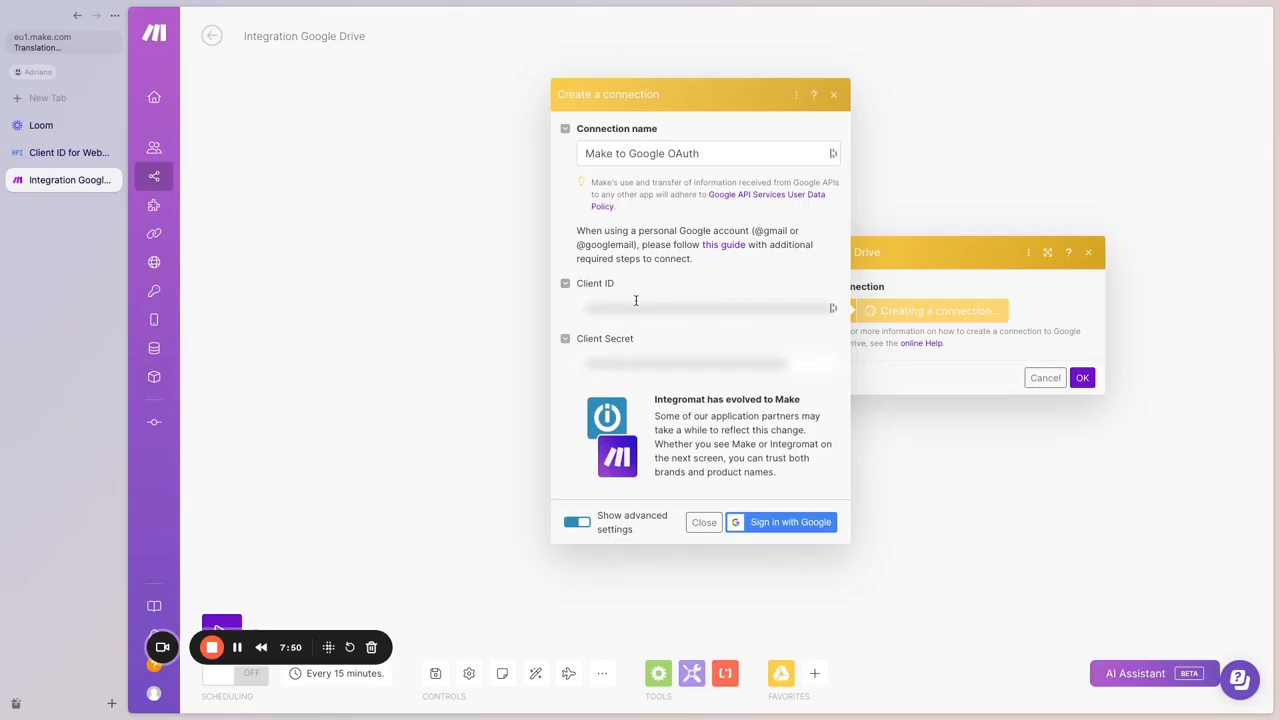
Sign in with the Google account, continue past the unverified app warning and grant integromat.com access to view and download Google Drive files.
{"action": "left_click", "coordinate": [783, 527]}
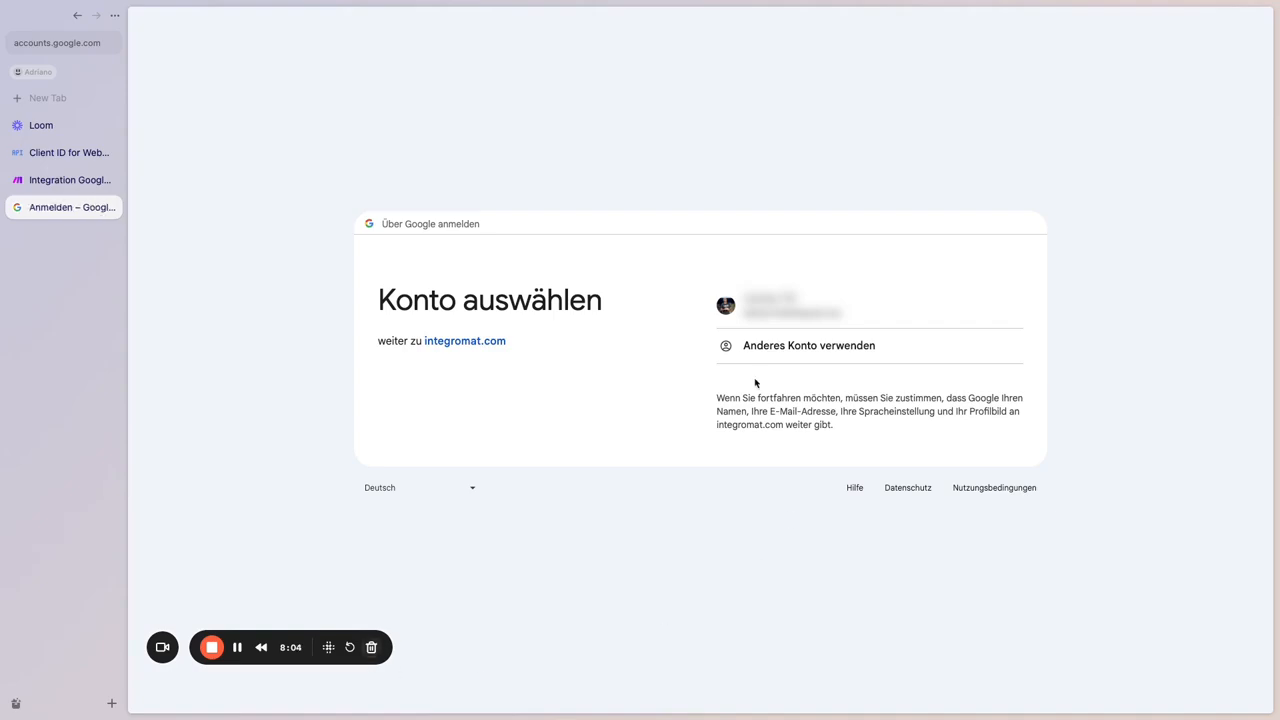
{"action": "left_click", "coordinate": [762, 313]}
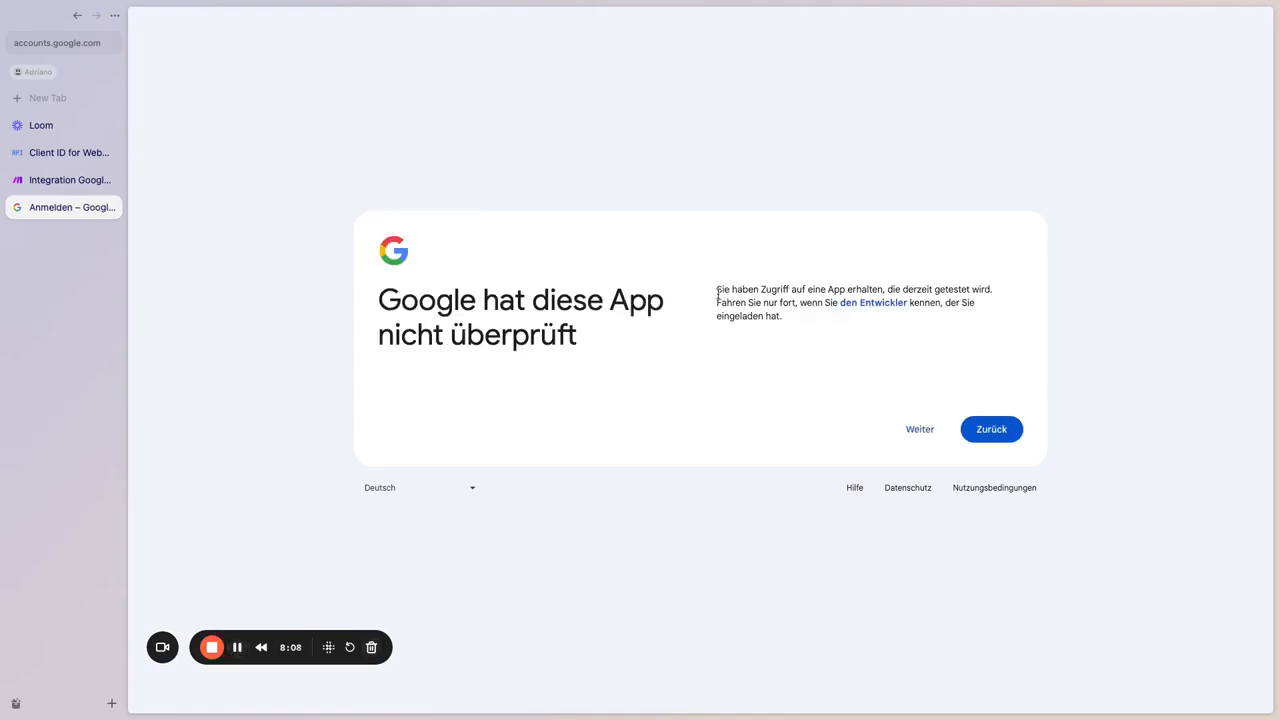
{"action": "left_click_drag", "start_coordinate": [717, 297], "coordinate": [815, 319]}
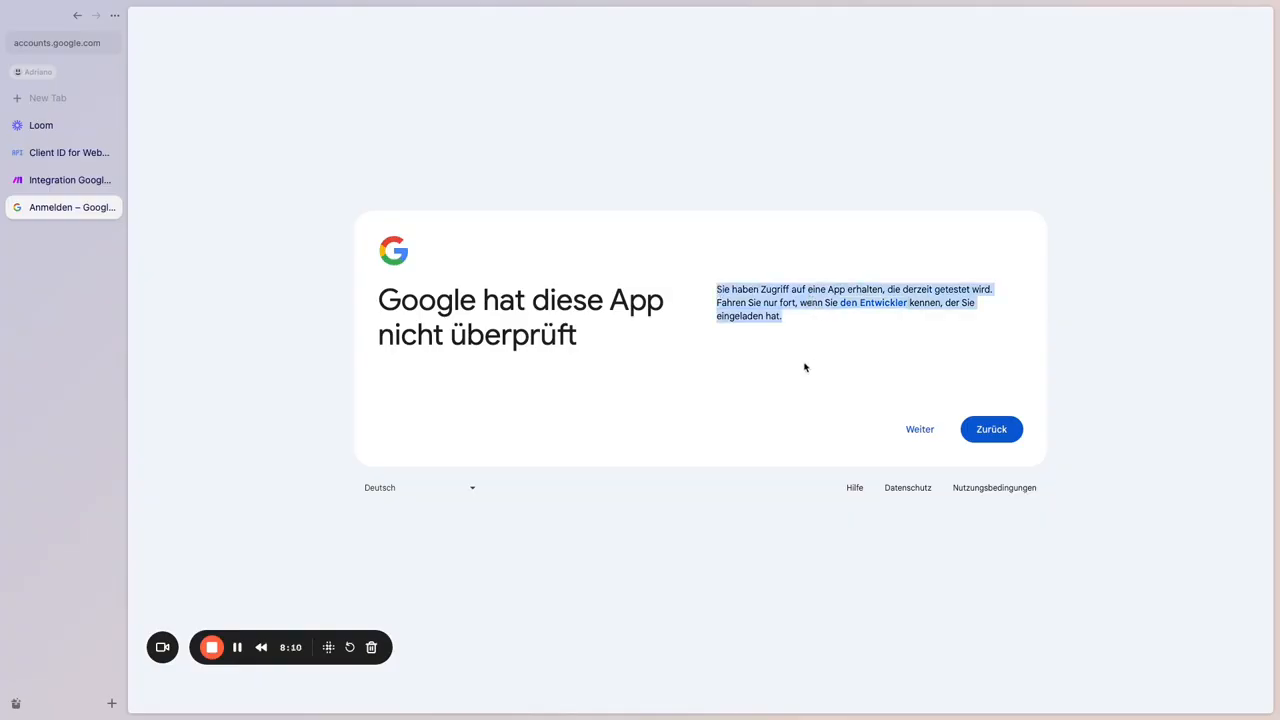
{"action": "left_click", "coordinate": [918, 431]}
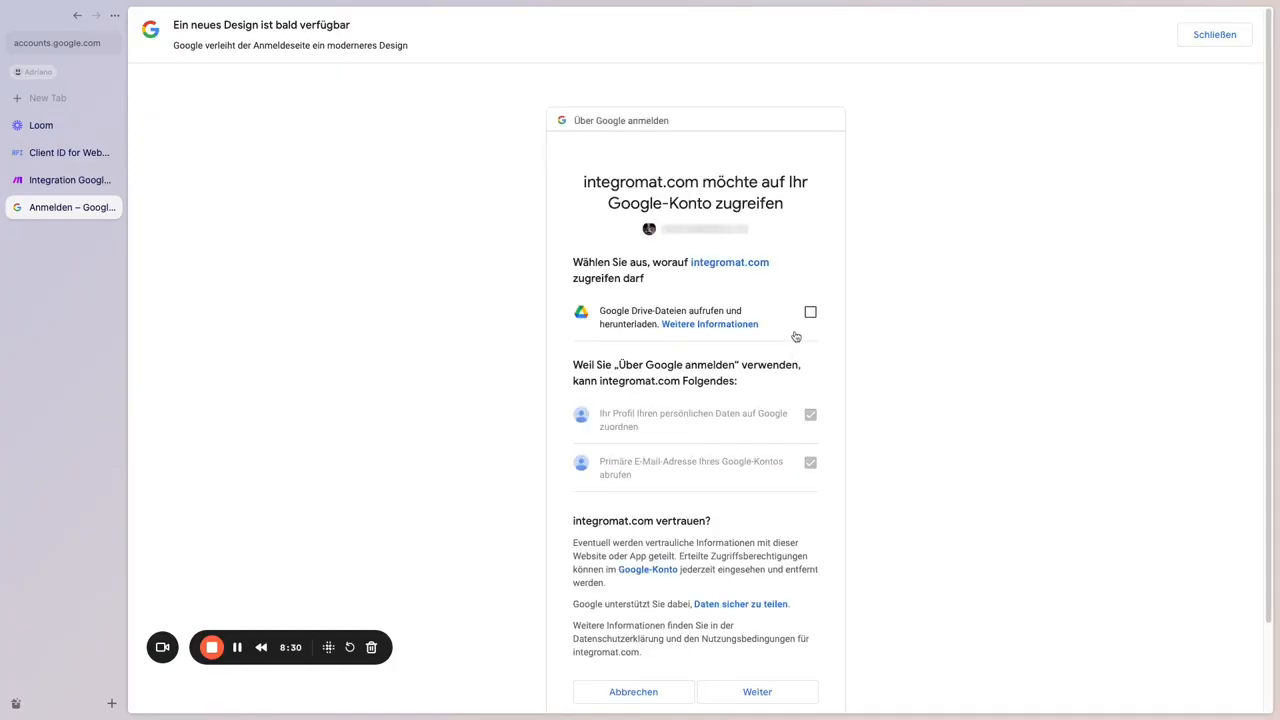
{"action": "left_click", "coordinate": [810, 312]}
{"action": "scroll", "coordinate": [768, 404], "scroll_direction": "down", "scroll_amount": 2}
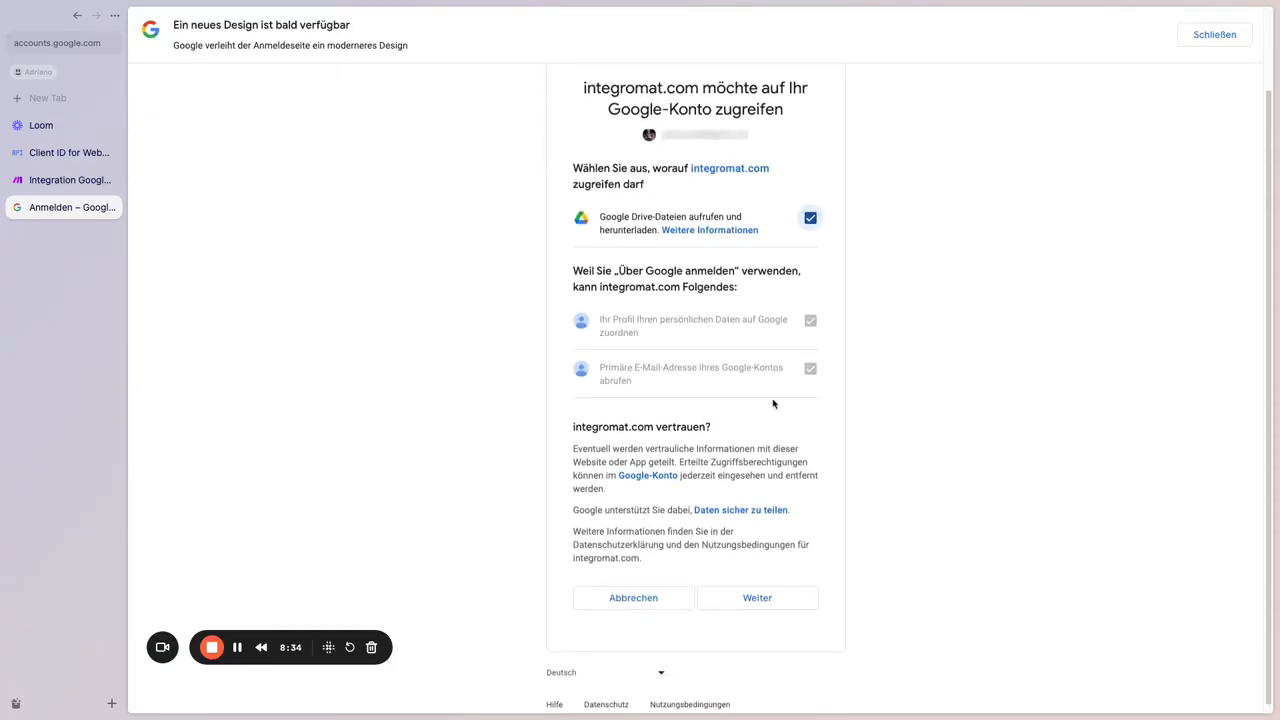
{"action": "scroll", "coordinate": [772, 405], "scroll_direction": "up", "scroll_amount": 2}
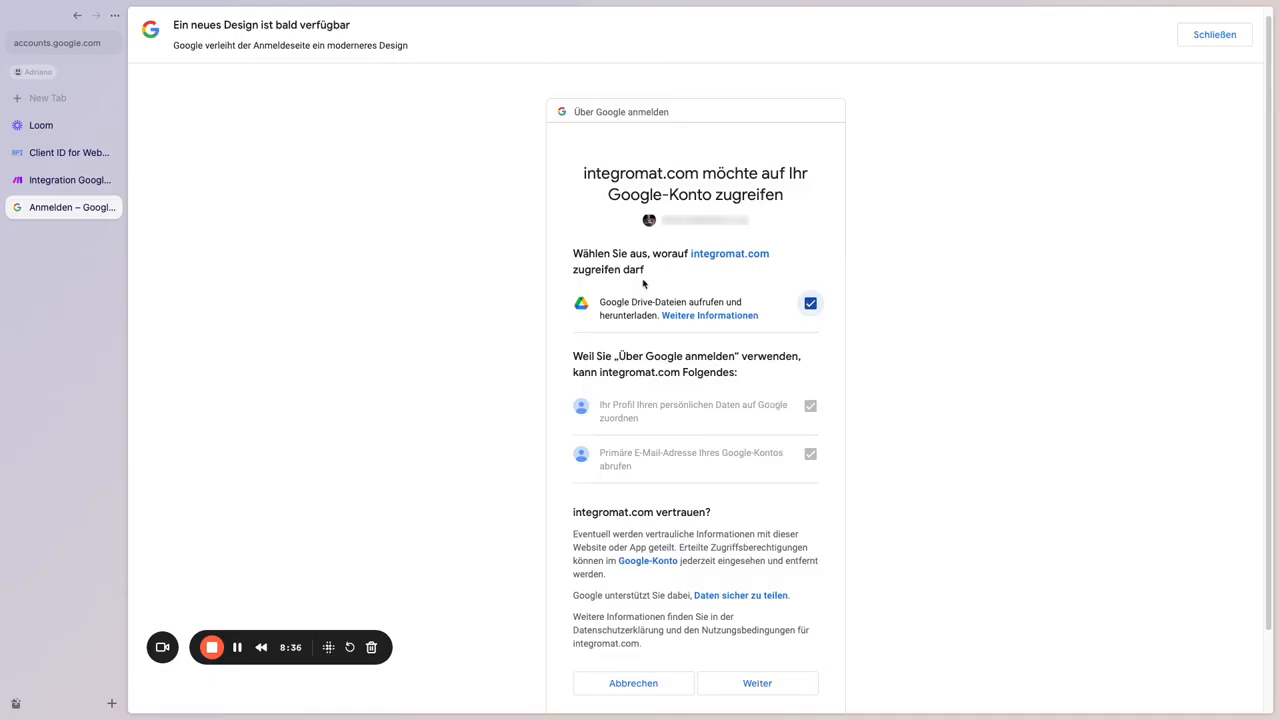
{"action": "left_click", "coordinate": [765, 690]}
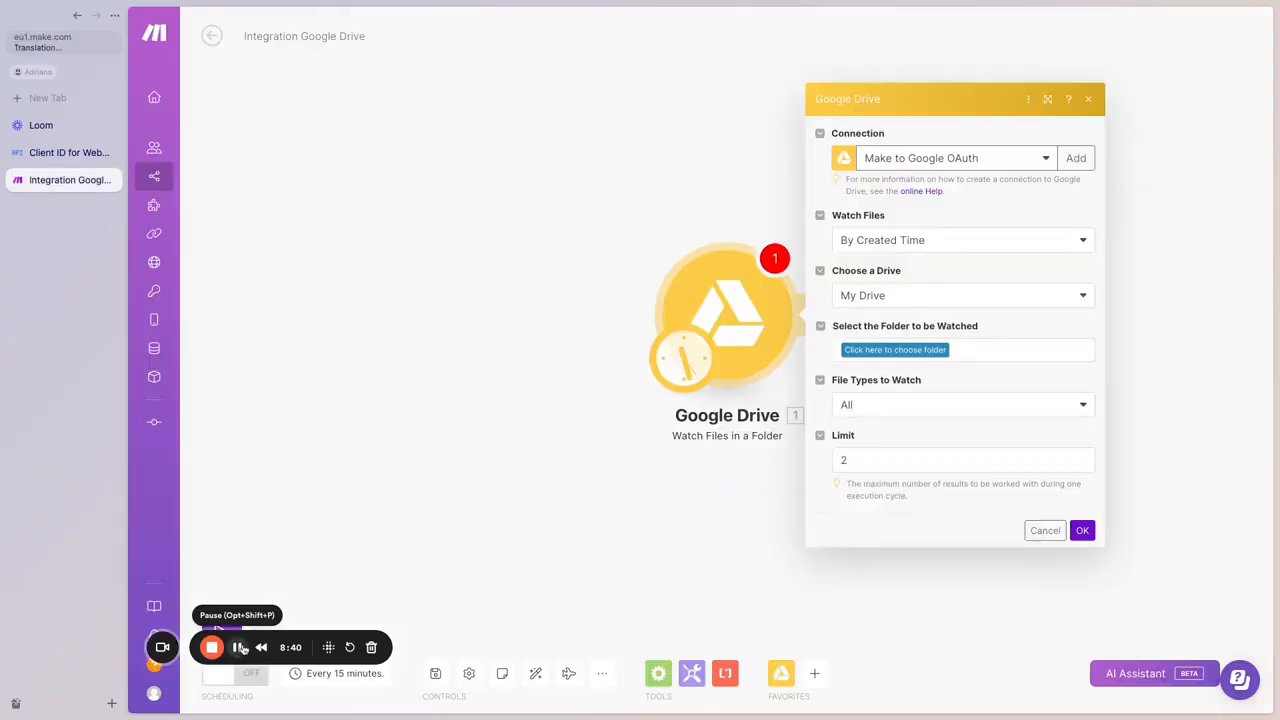